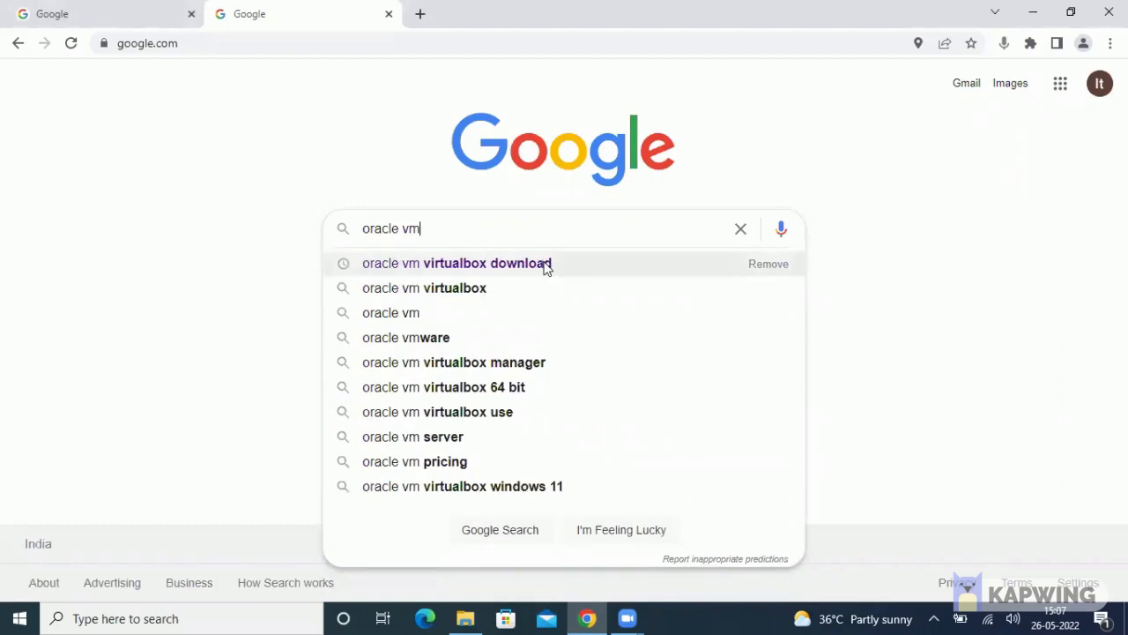
Open the 'Downloads – Oracle VM VirtualBox' page from the Chrome search, then minimise Chrome
click(547, 266)
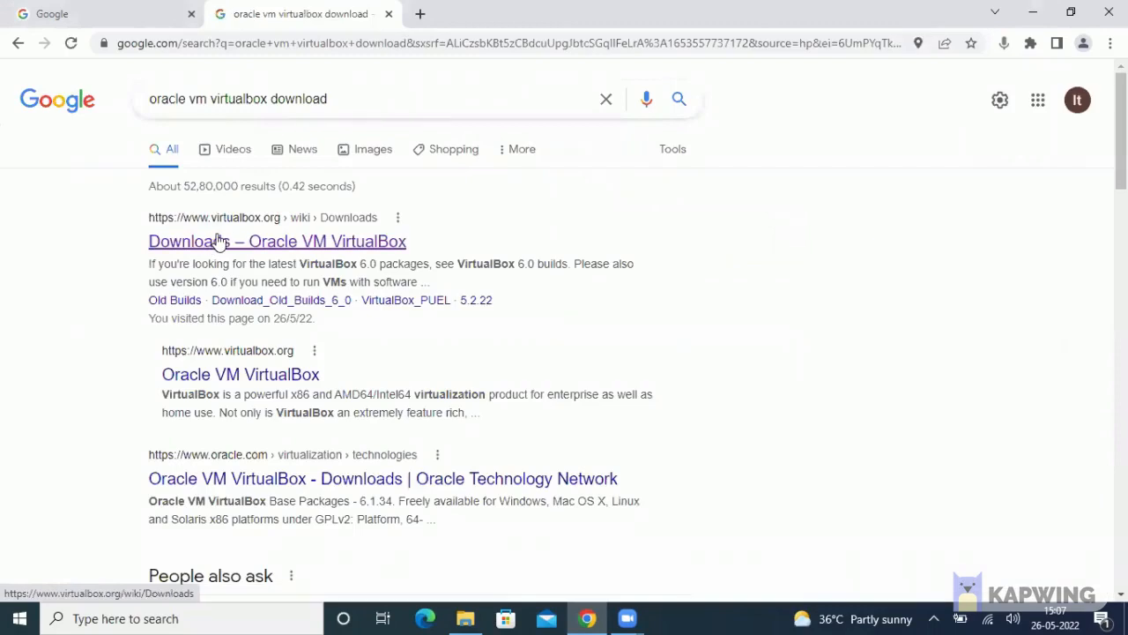
click(315, 246)
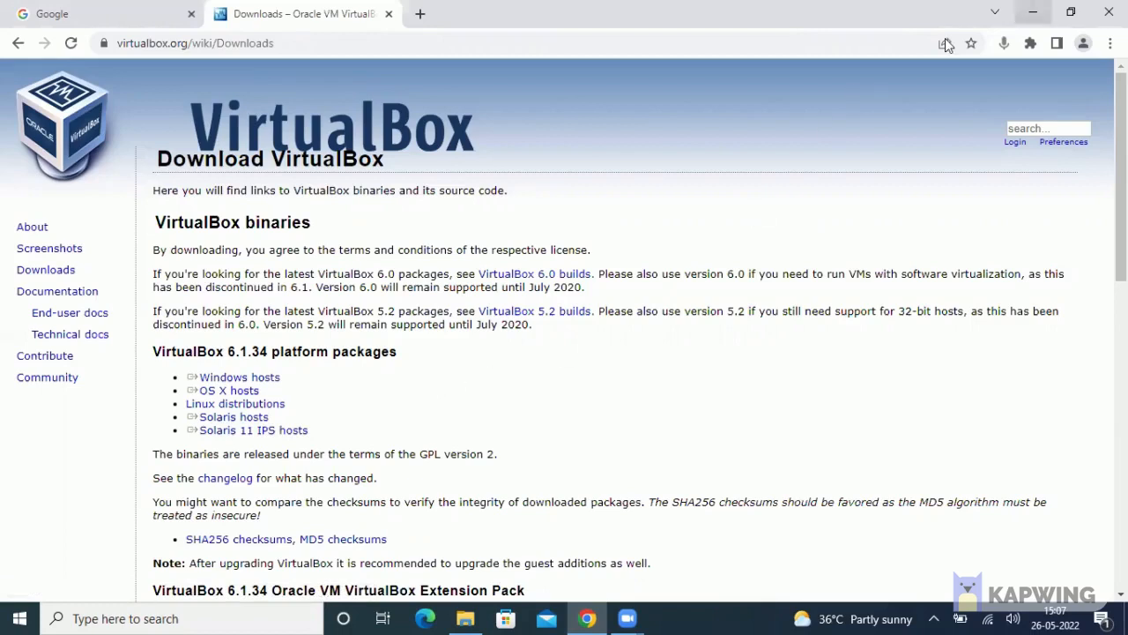
click(1033, 13)
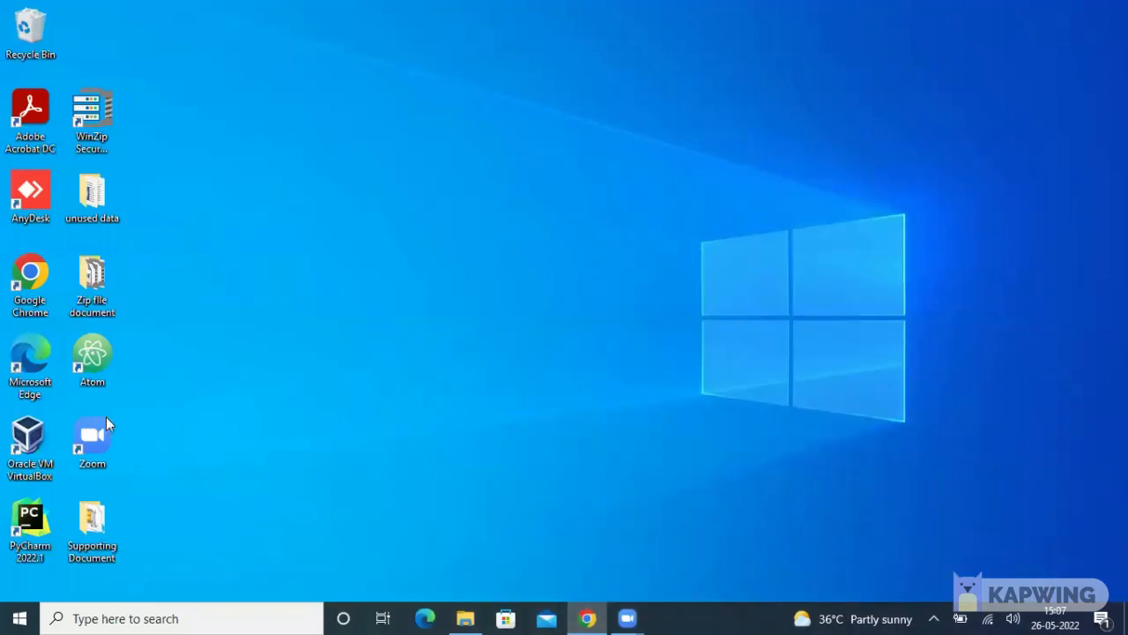
Launch VirtualBox Manager from its desktop shortcut to list the centos9, Docker and minikube machines
click(31, 449)
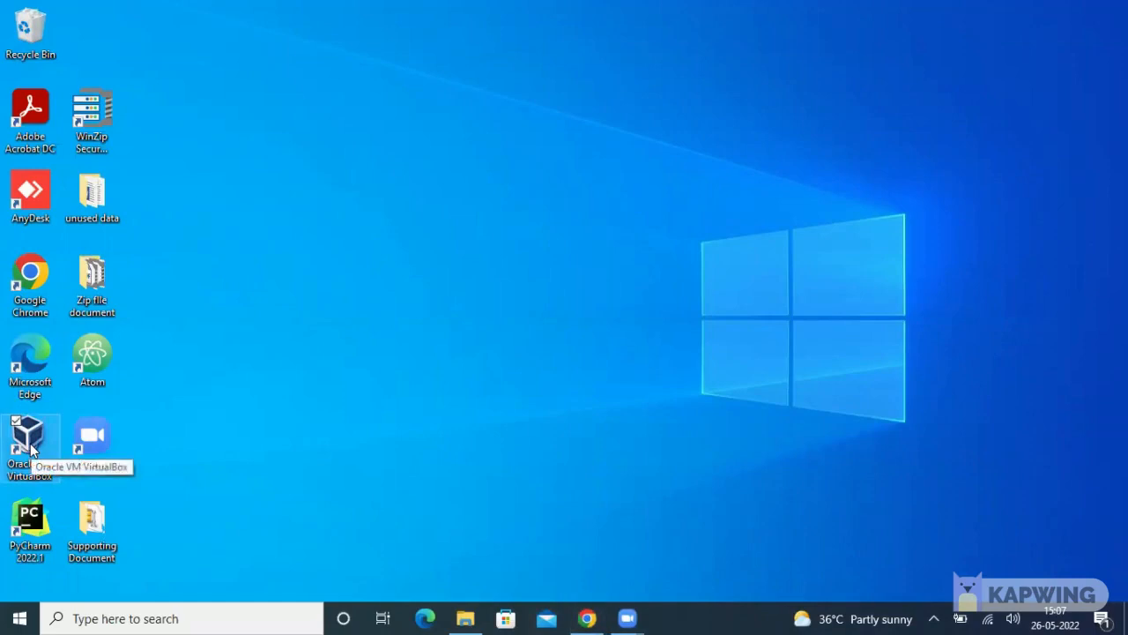
double_click(30, 443)
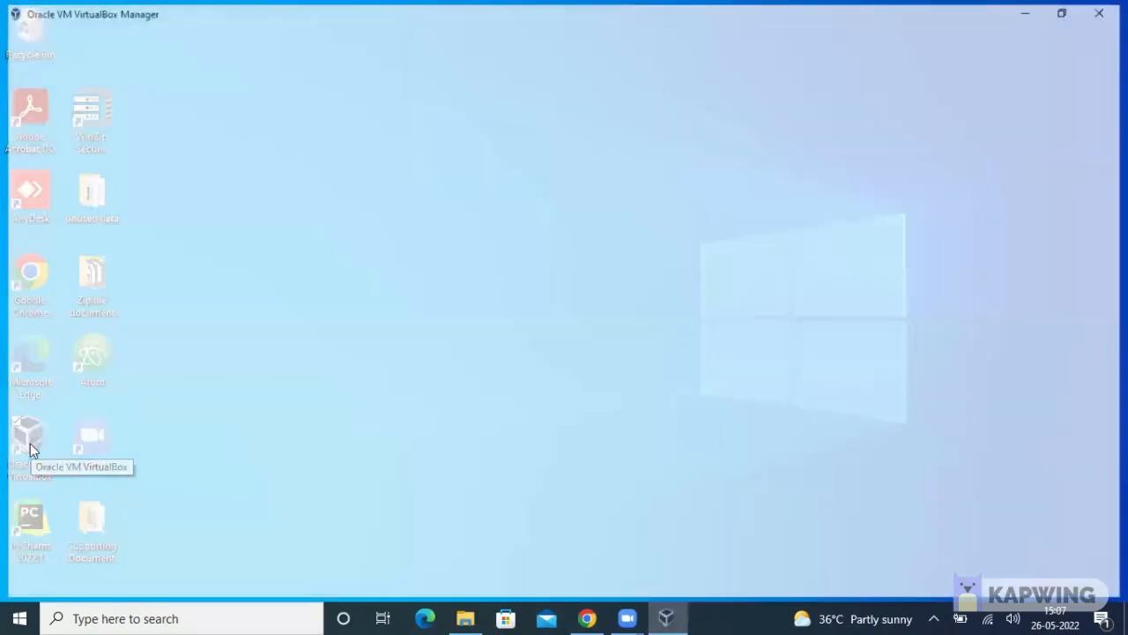
click(224, 278)
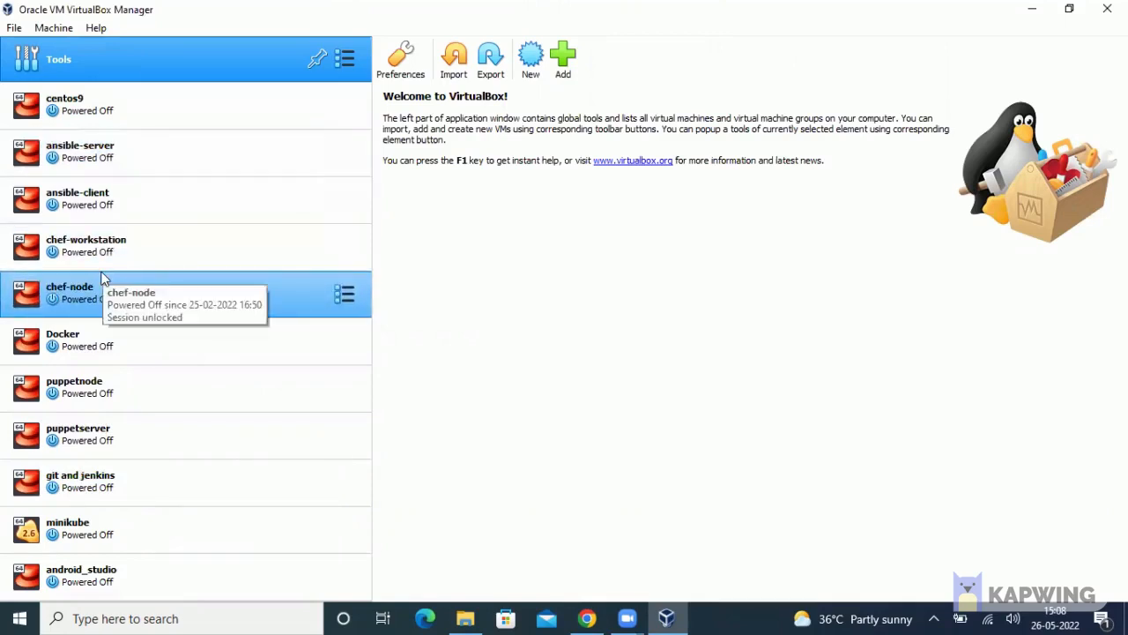
click(60, 28)
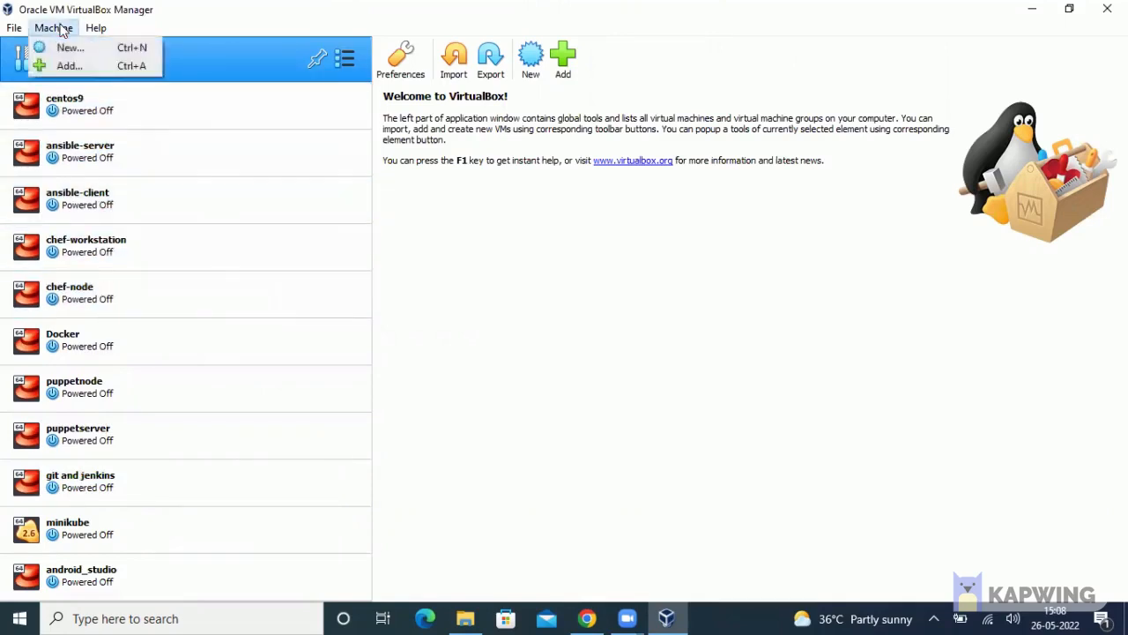
Create a new machine named 'ubuntu' as Linux Ubuntu (64-bit) and advance to Memory size
click(72, 49)
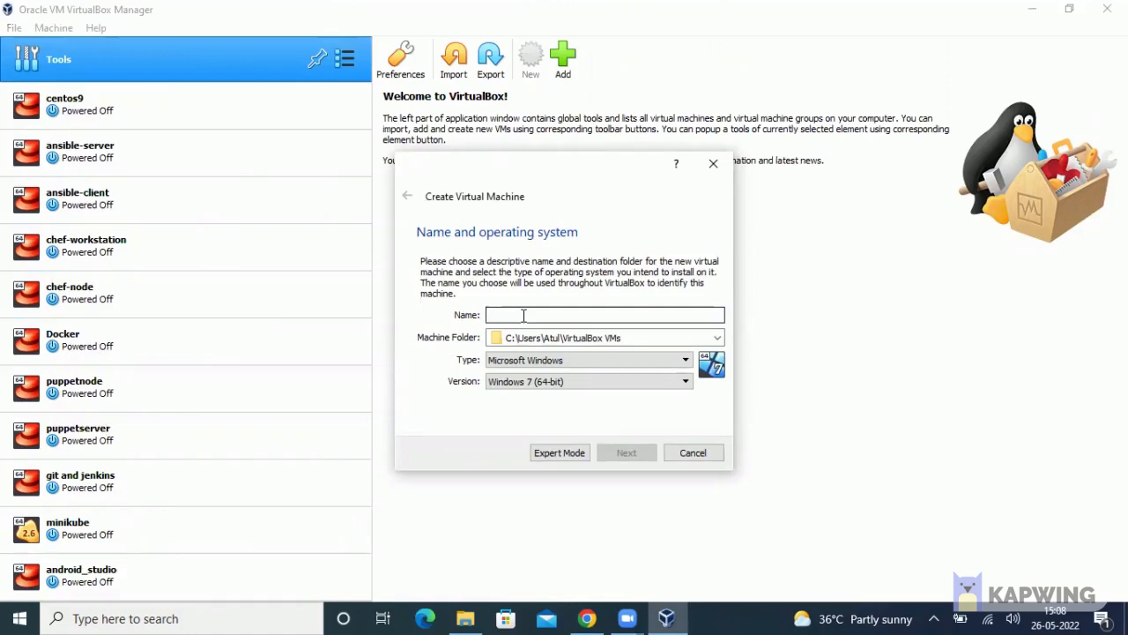
text(ubuntu)
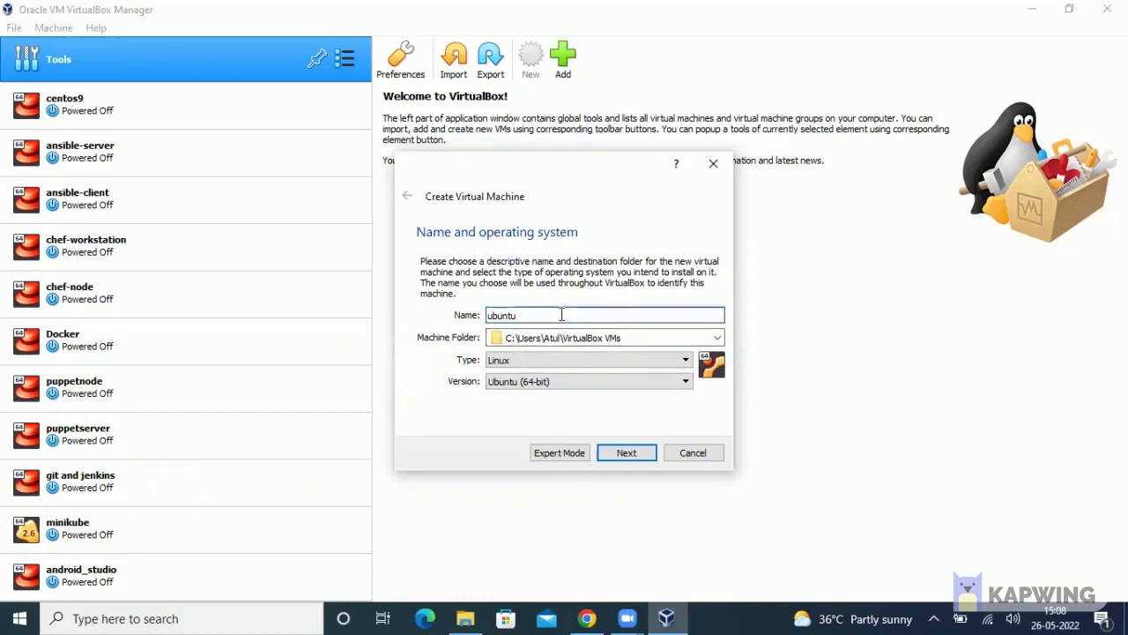
click(644, 457)
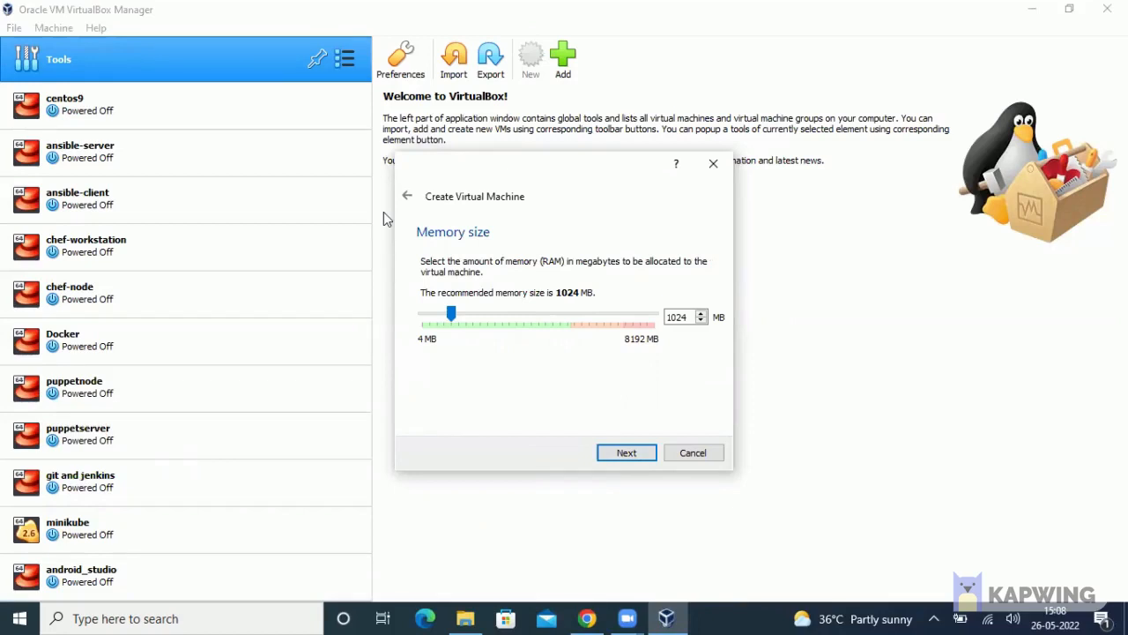
Raise the memory slider from 1024 MB to 2048 MB and proceed to the Hard disk step
click(509, 323)
click(518, 322)
click(540, 323)
click(555, 324)
click(627, 453)
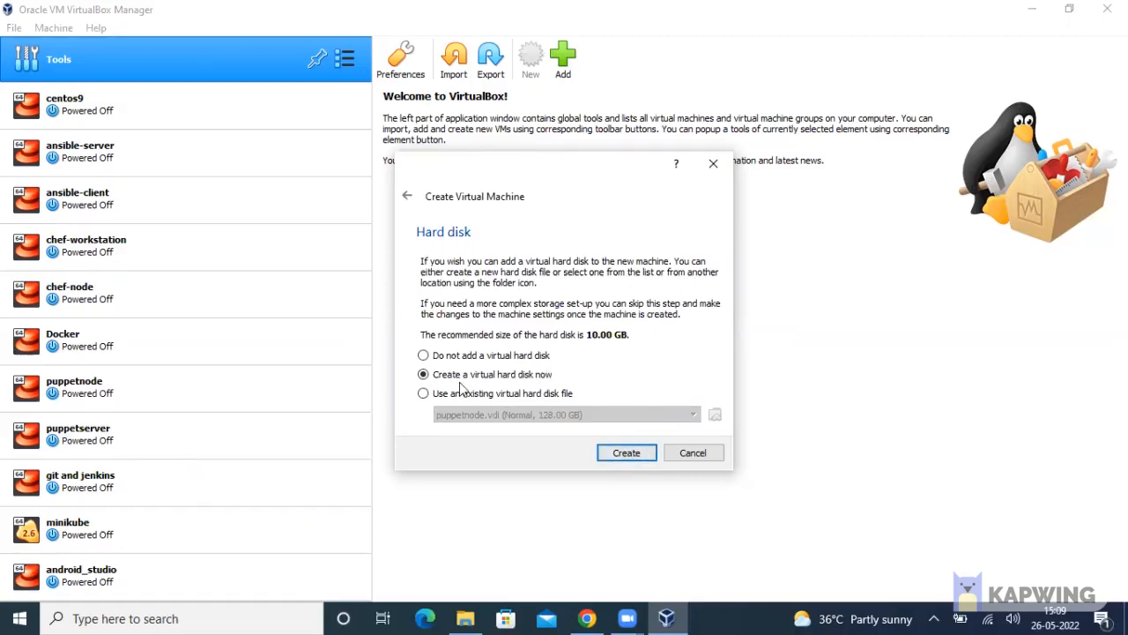
Choose to create a new virtual hard disk as a VDI (VirtualBox Disk Image)
click(626, 453)
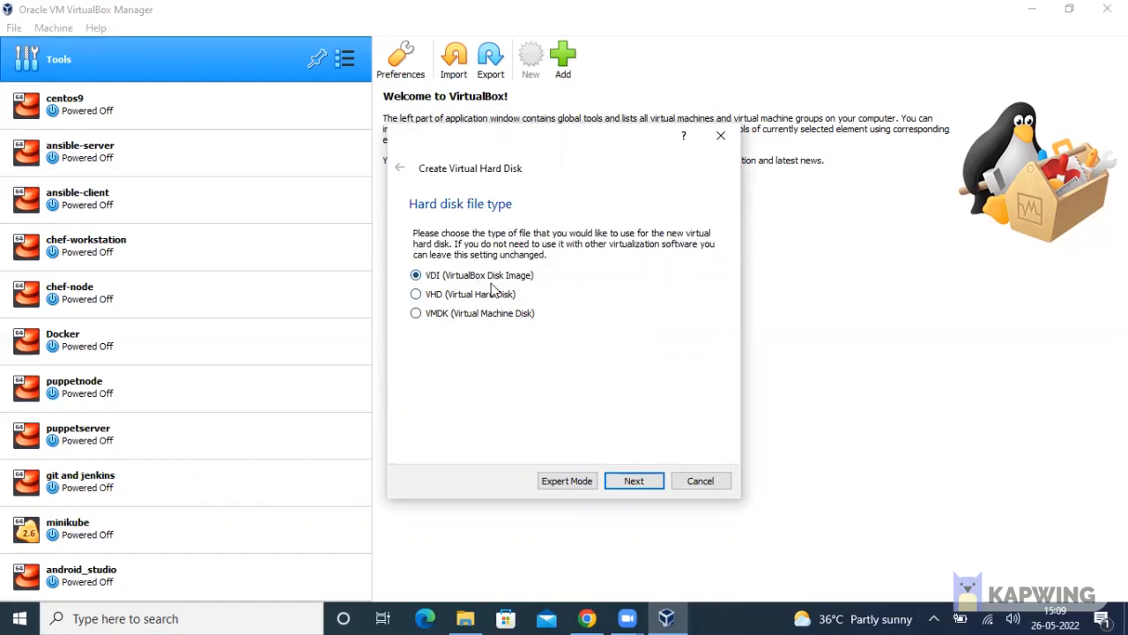
click(419, 279)
click(633, 480)
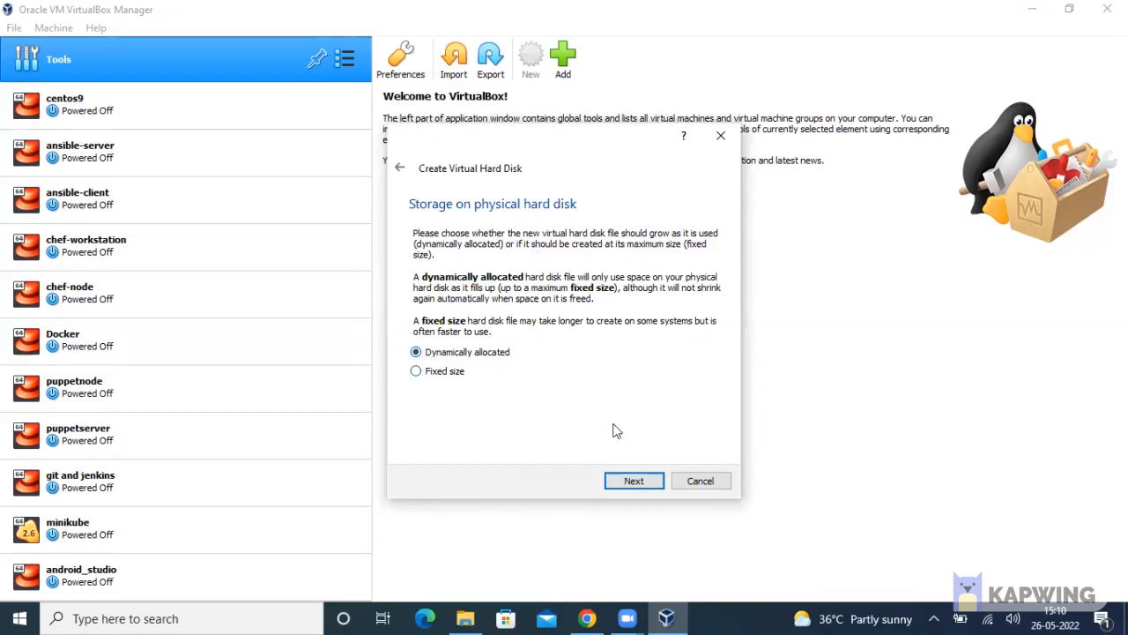
Keep the disk dynamically allocated, size ubuntu.vdi at 54.02 GB, and create the machine
click(623, 481)
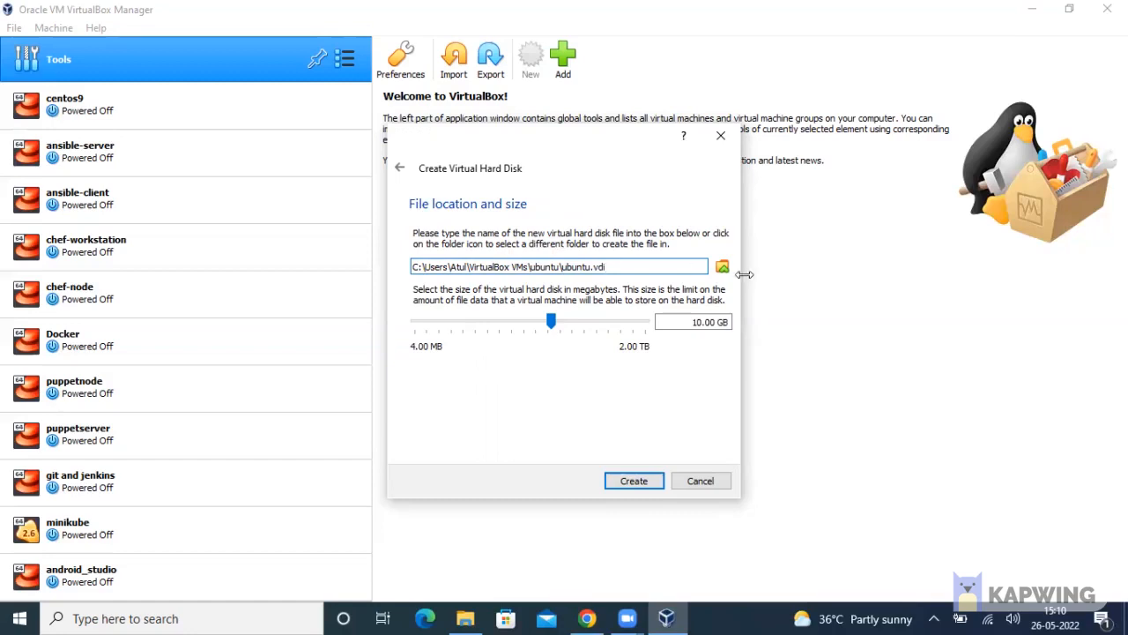
click(629, 266)
drag(551, 322, 581, 322)
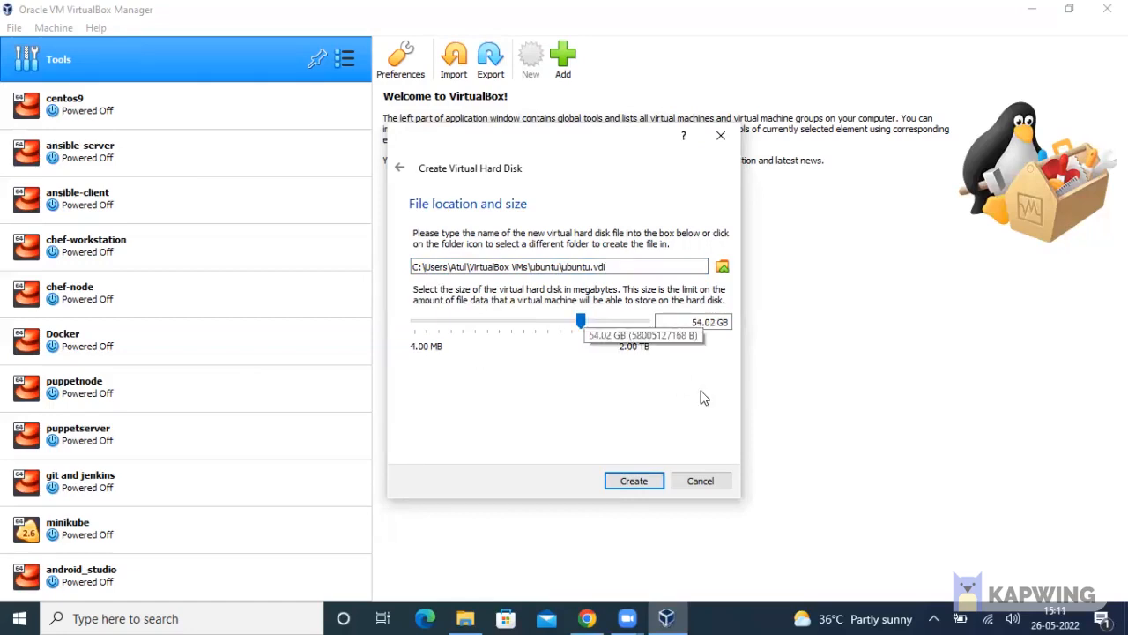
click(629, 483)
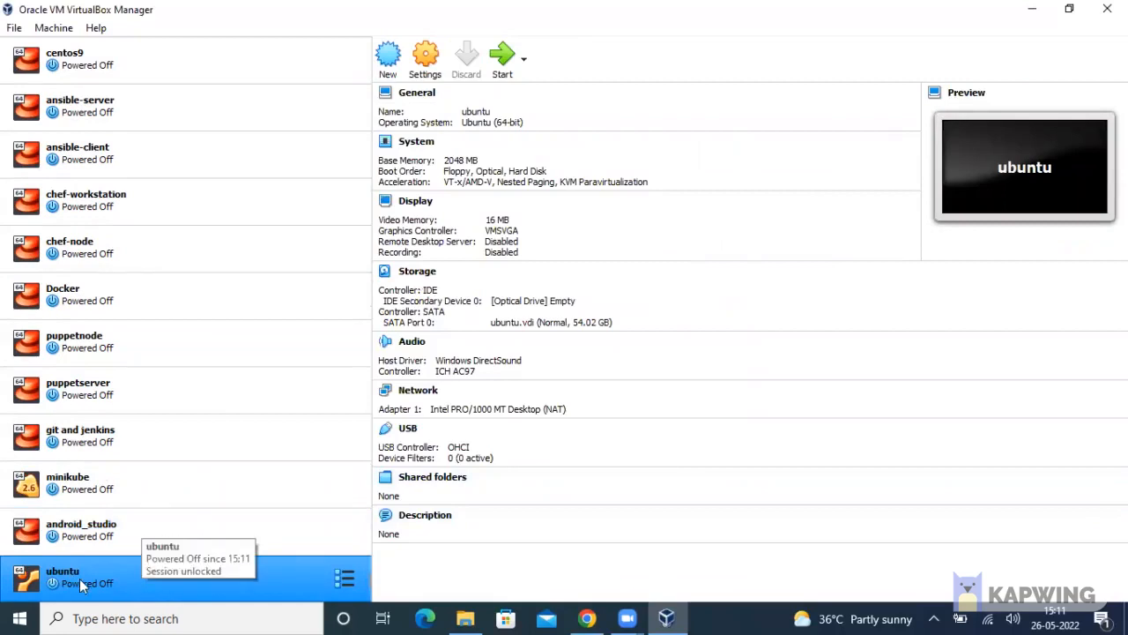
Start the ubuntu machine from the Manager toolbar
click(504, 60)
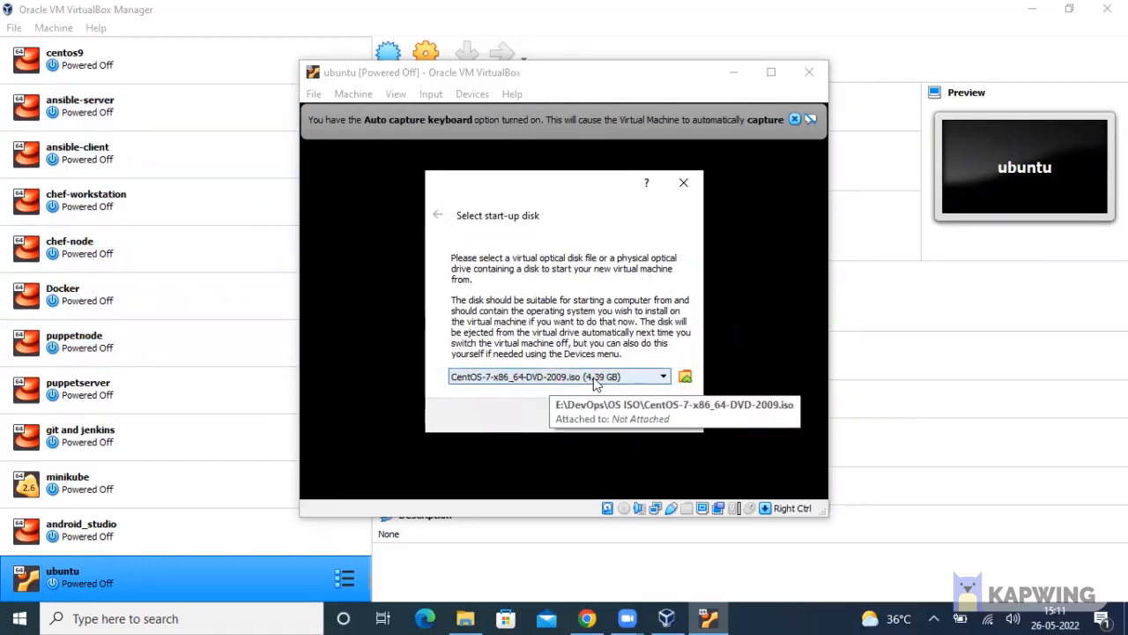
Add the ubuntu-20.04.4-desktop-amd64 image to the Optical Disk Selector
click(685, 377)
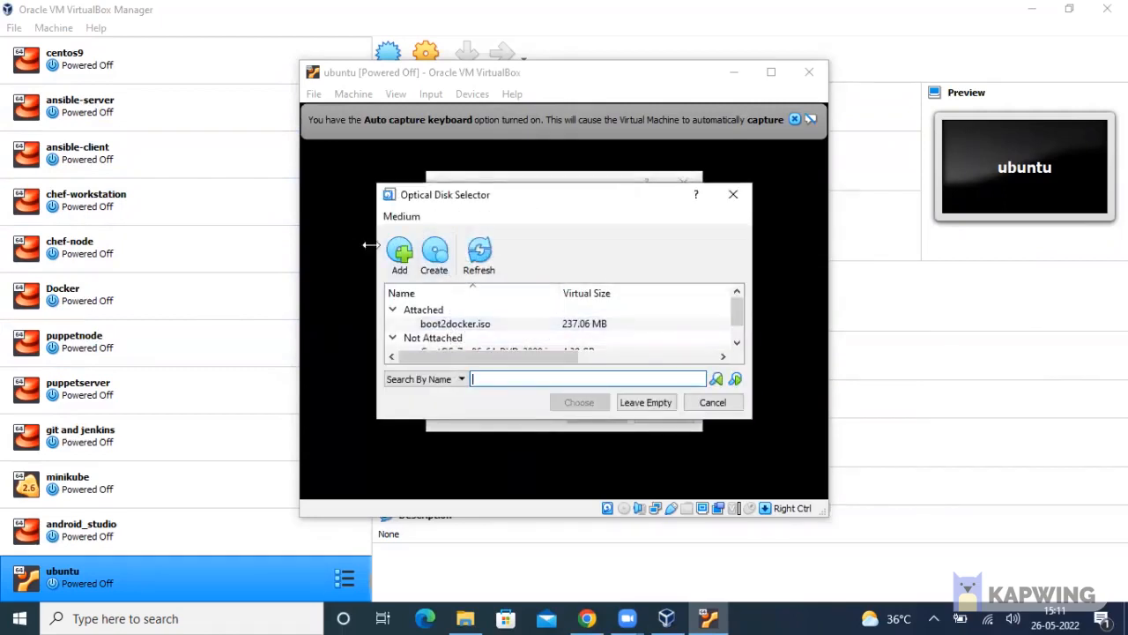
click(432, 250)
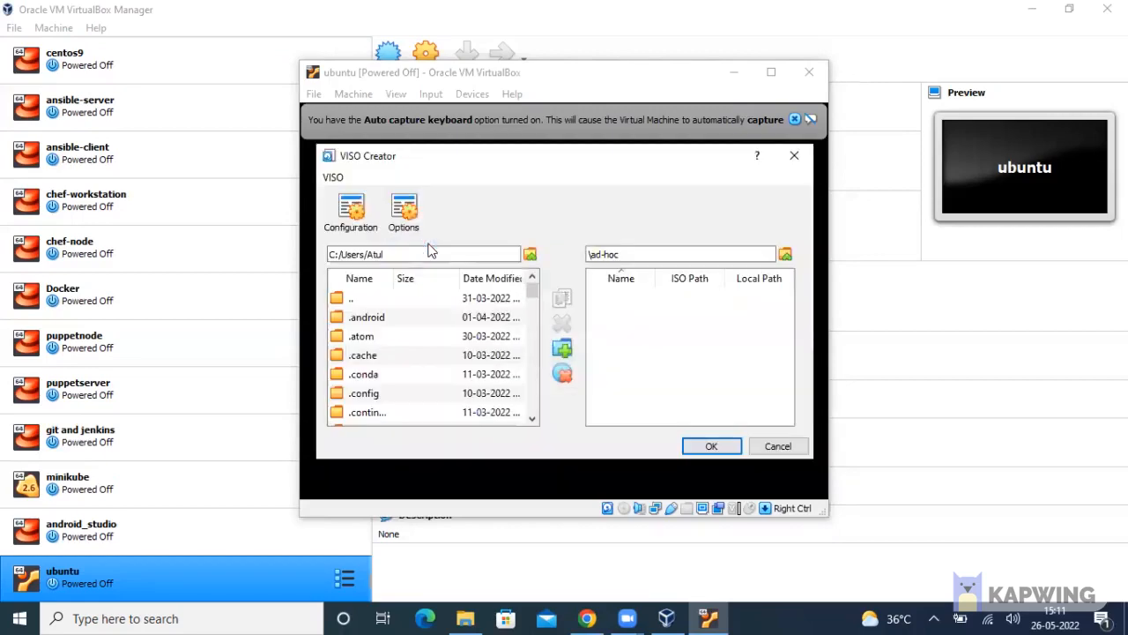
click(782, 446)
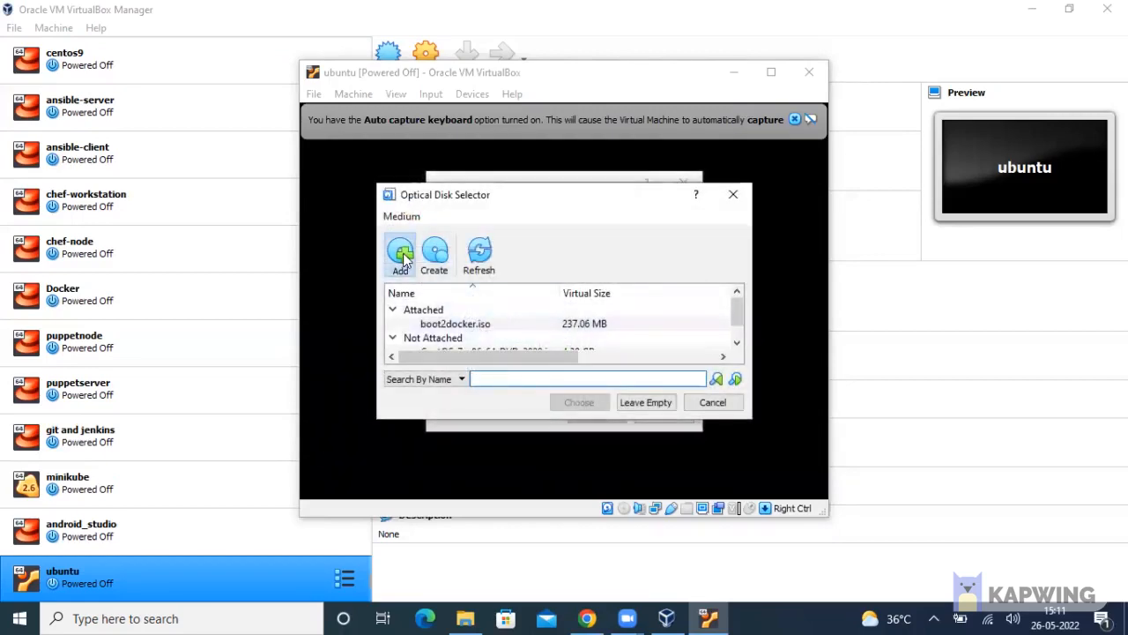
click(401, 253)
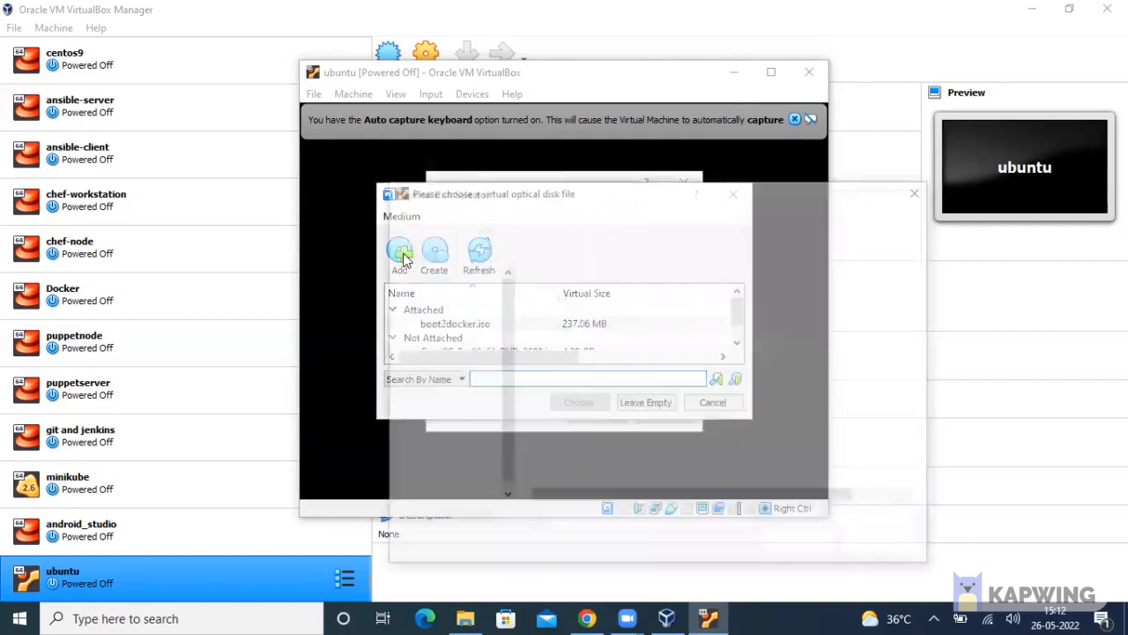
scroll(465, 305, down, 3)
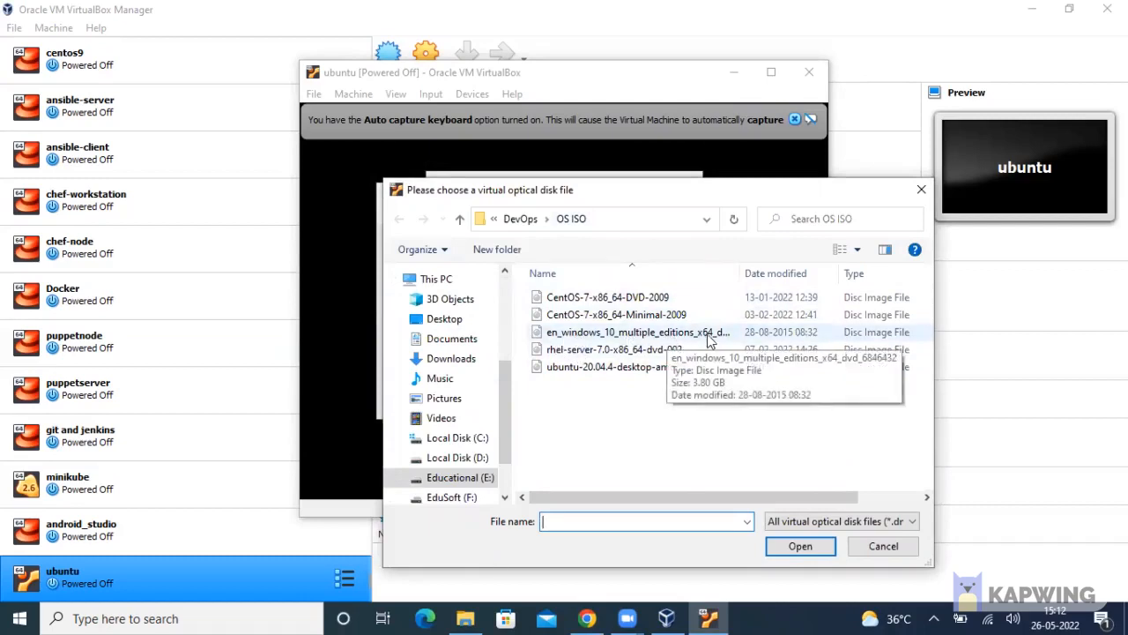
click(639, 368)
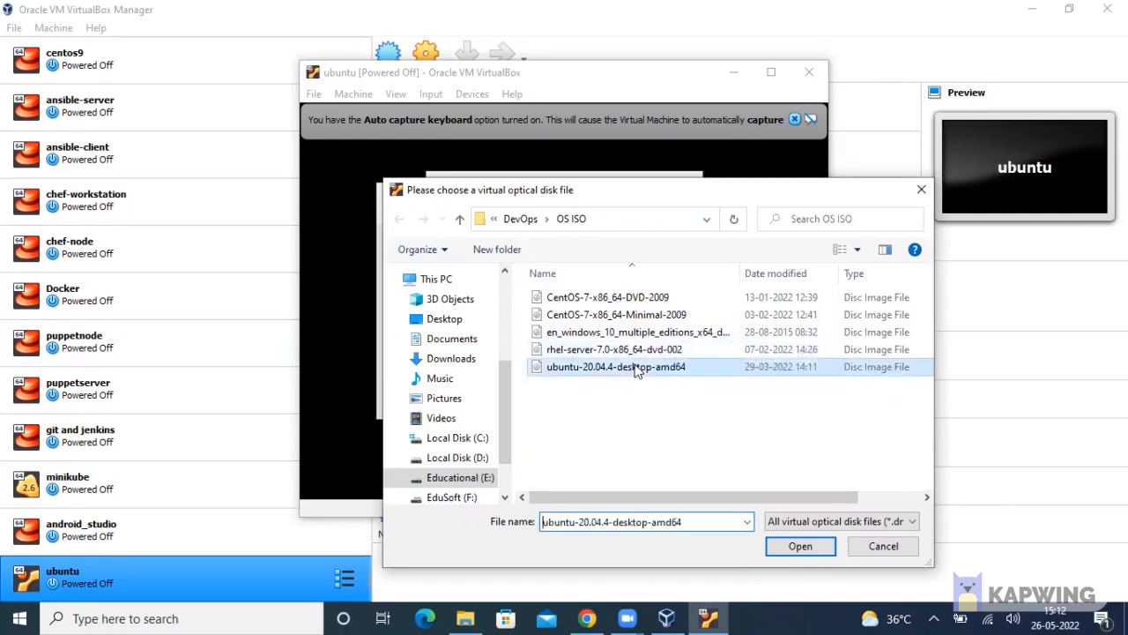
click(799, 547)
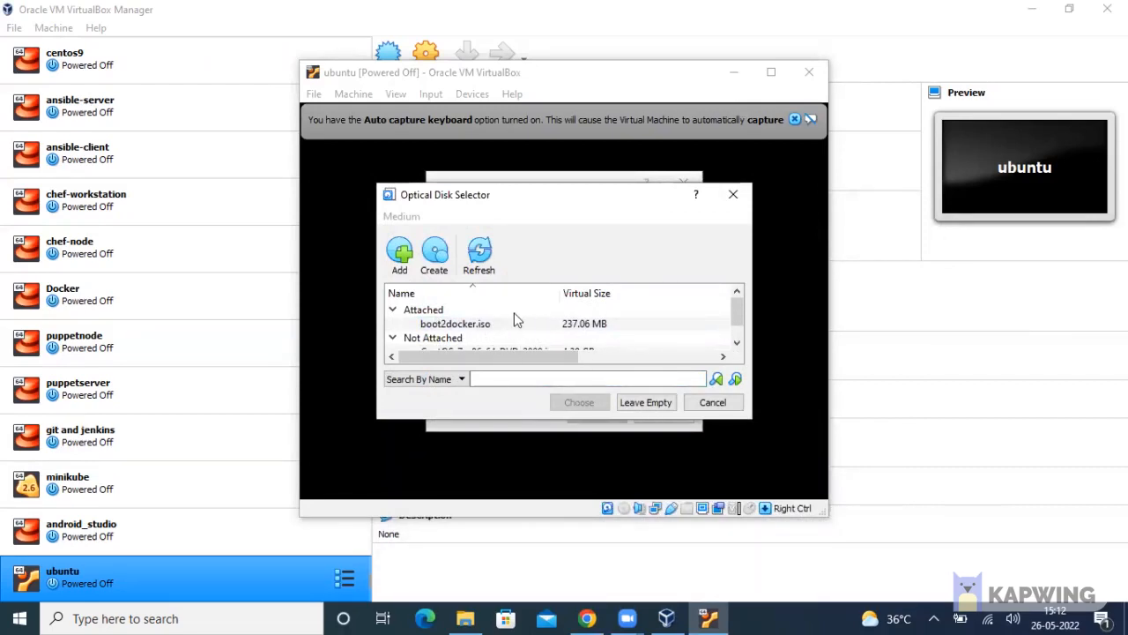
Choose ubuntu-20.04.4-desktop-amd64.iso as the ubuntu VM's start-up disk
click(515, 319)
scroll(502, 328, down, 1)
click(461, 342)
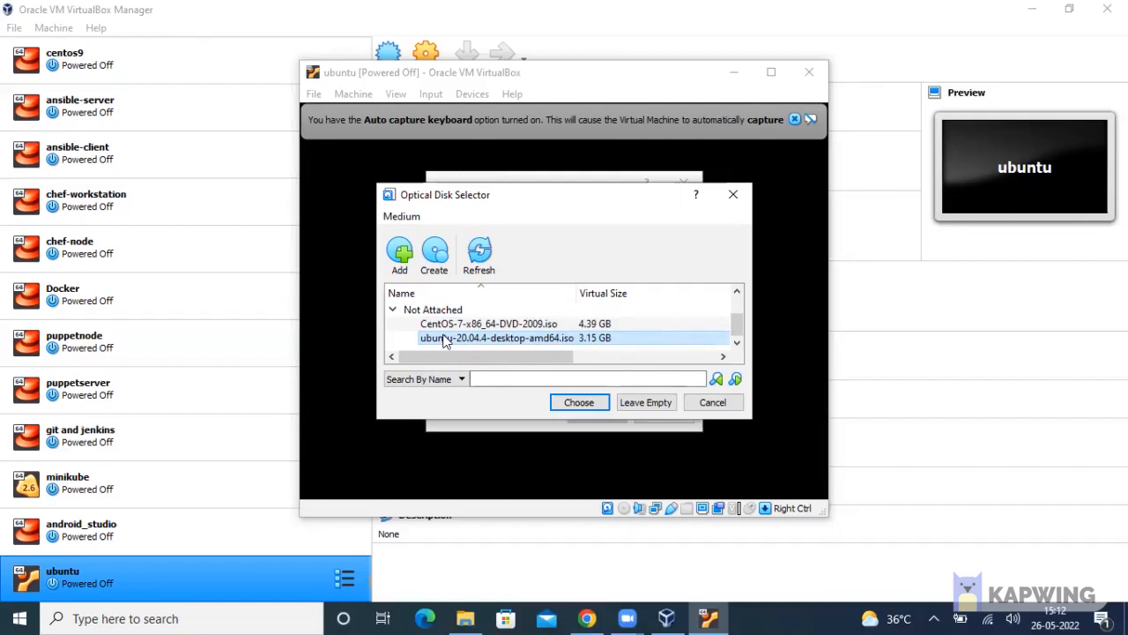
click(579, 403)
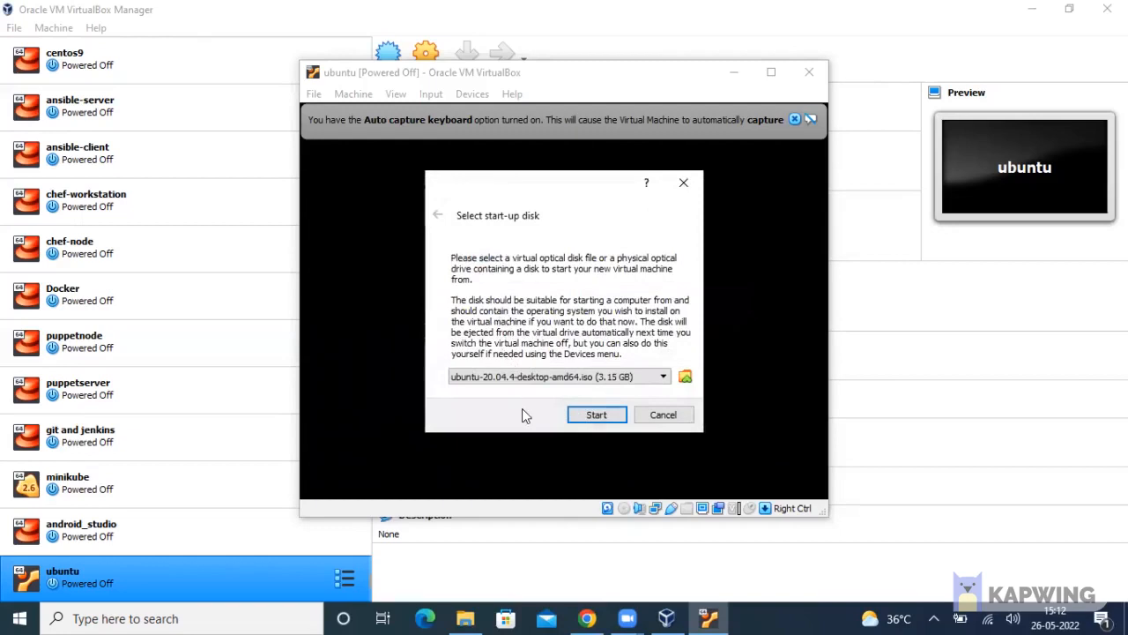
Boot ubuntu from the Ubuntu 20.04.4 disc, dismiss the capture and mouse-integration notices, then minimise it
click(607, 411)
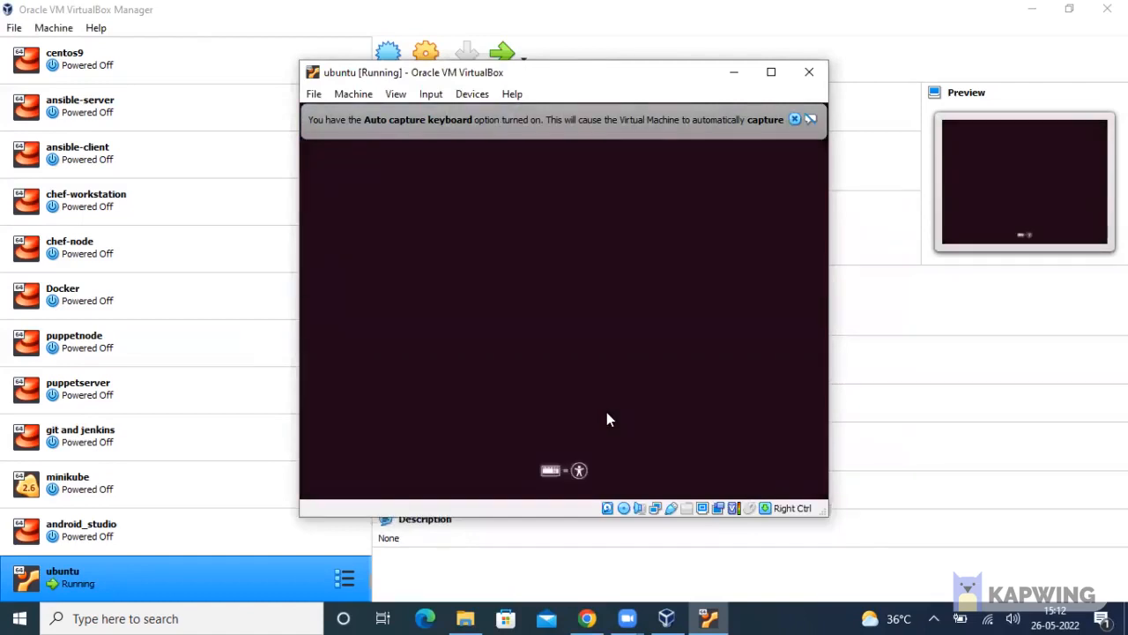
click(794, 119)
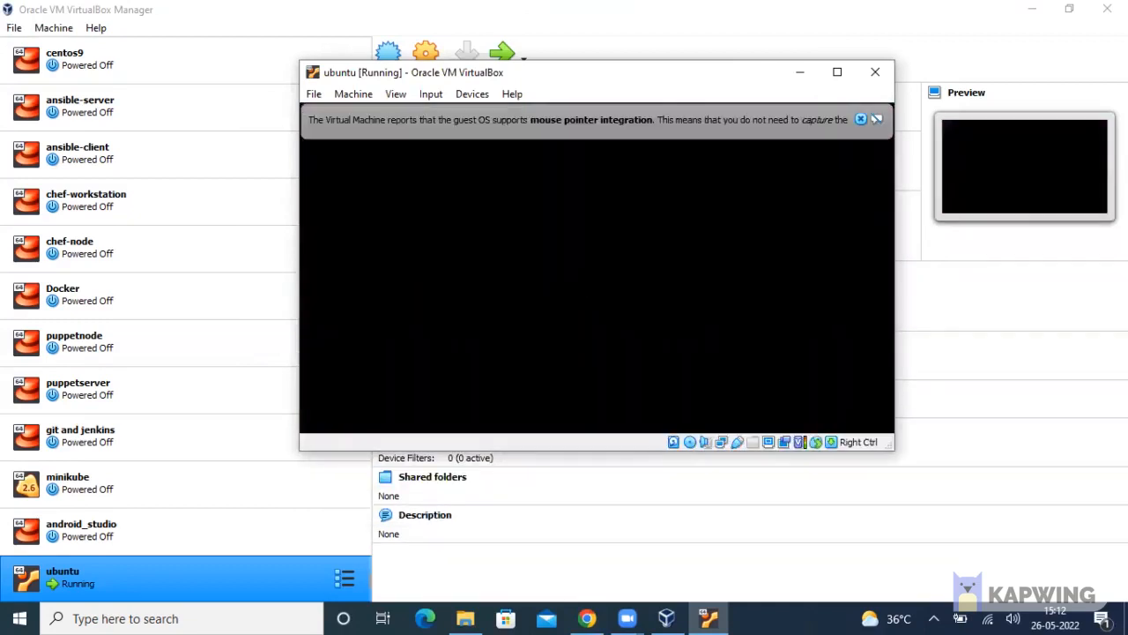
click(859, 122)
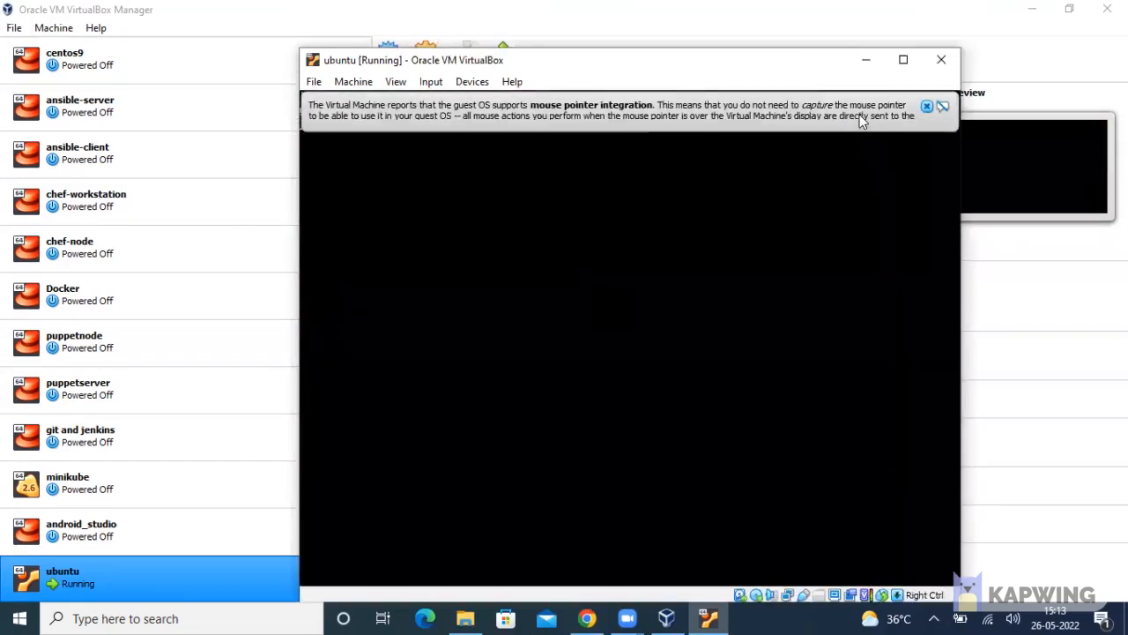
click(926, 106)
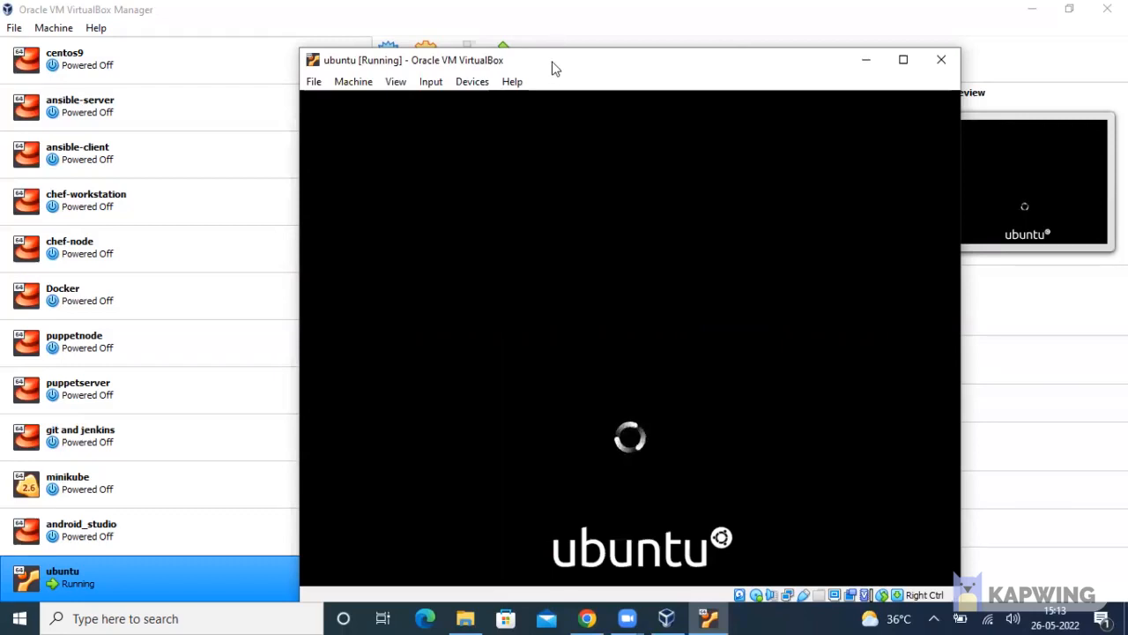
drag(554, 69, 535, 51)
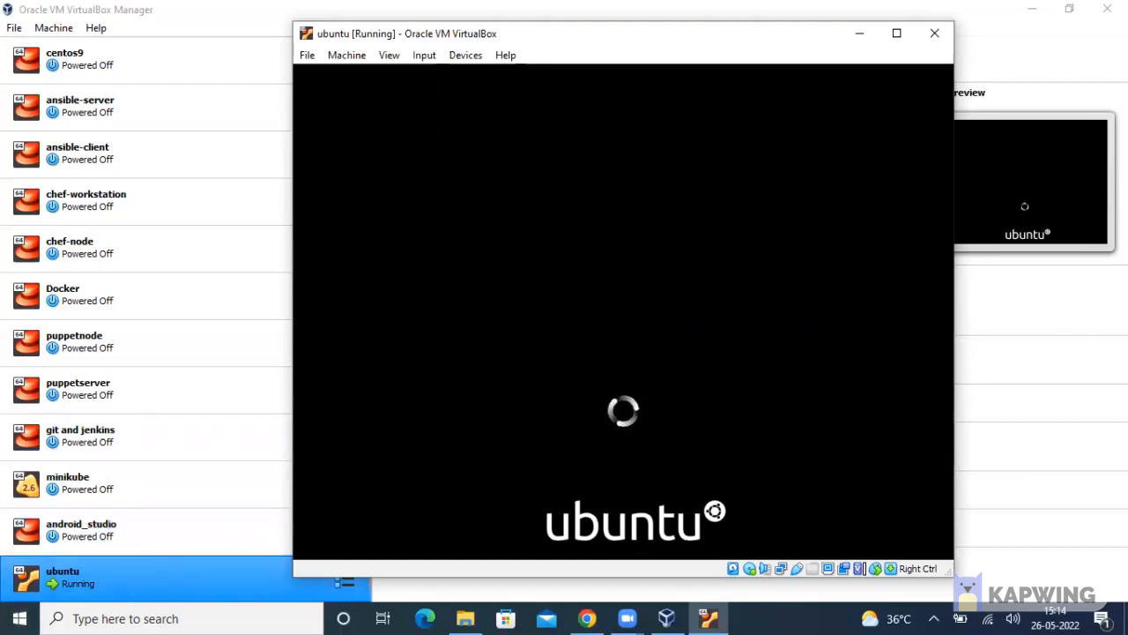
click(859, 32)
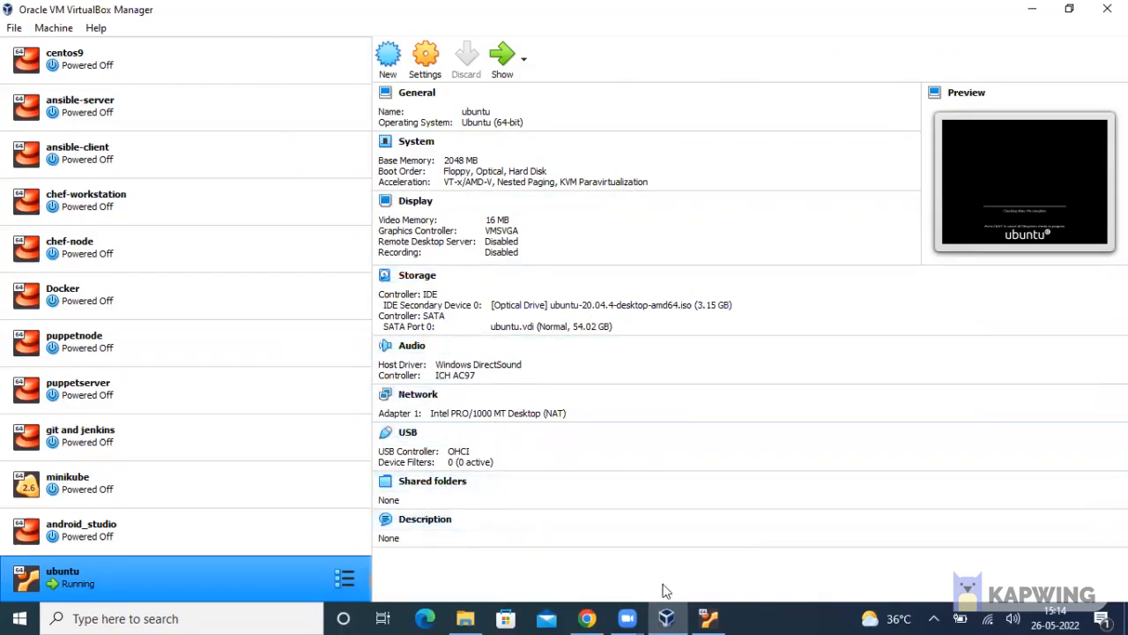
Check the ubuntu VM's installer disk-check progress, then open the VM's Settings
click(700, 610)
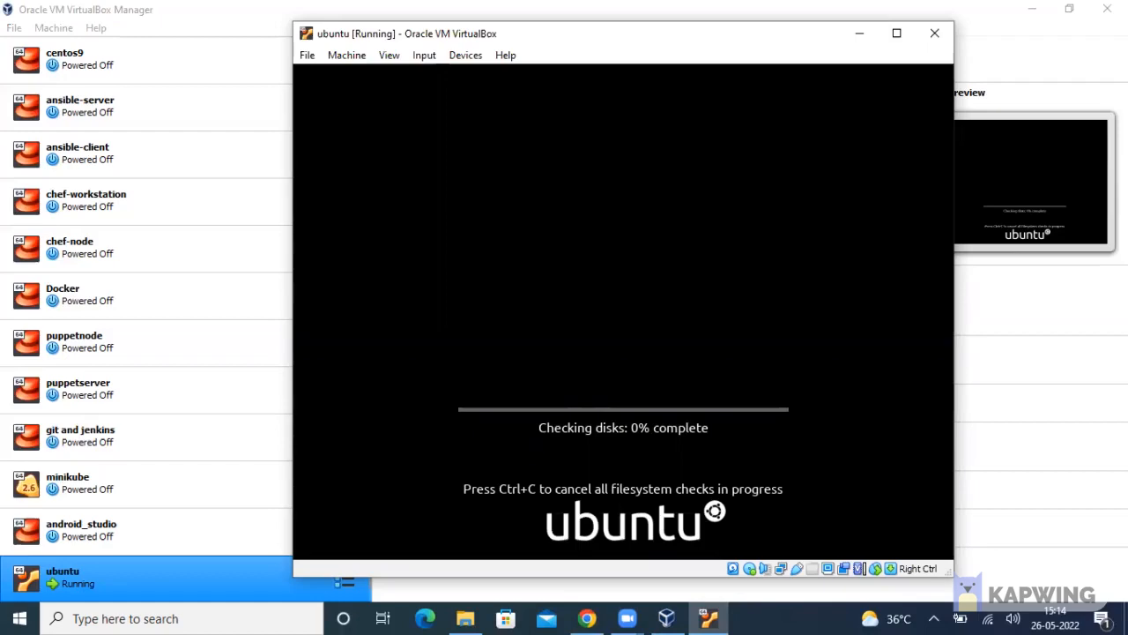
click(716, 616)
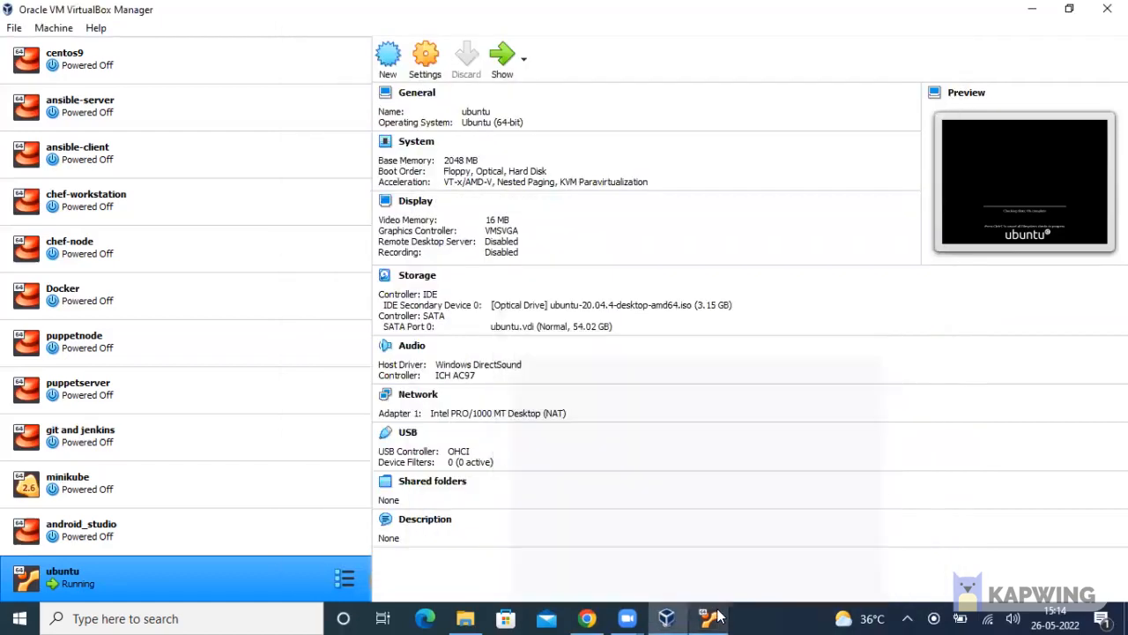
click(427, 62)
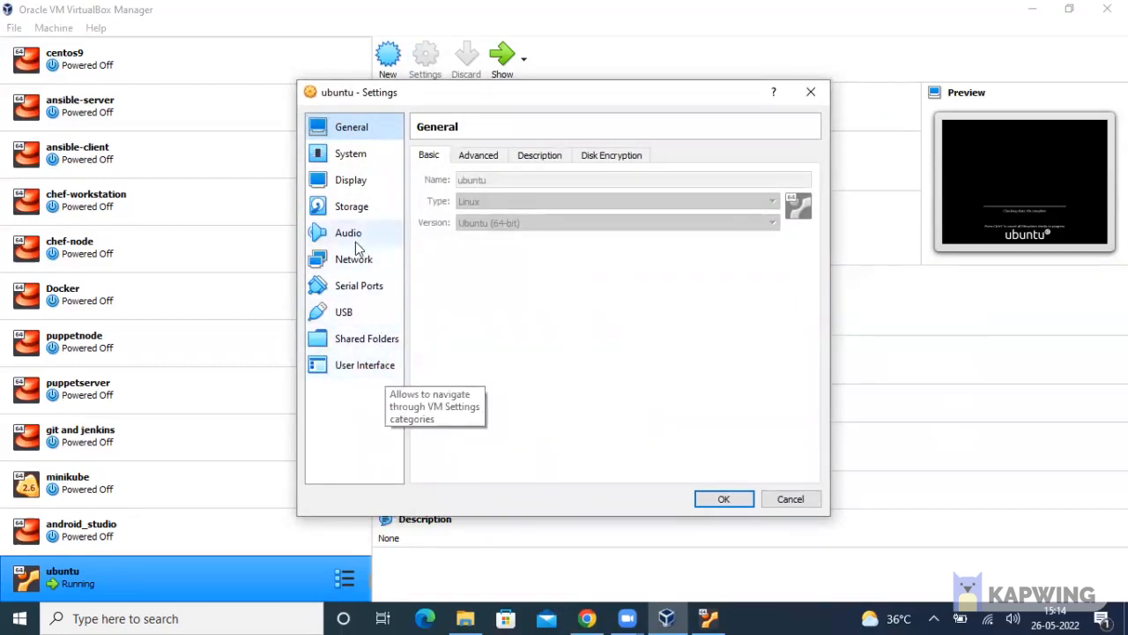
Check the Ubuntu disc image on the IDE optical drive, then show Network with Adapter 1 on NAT
click(352, 208)
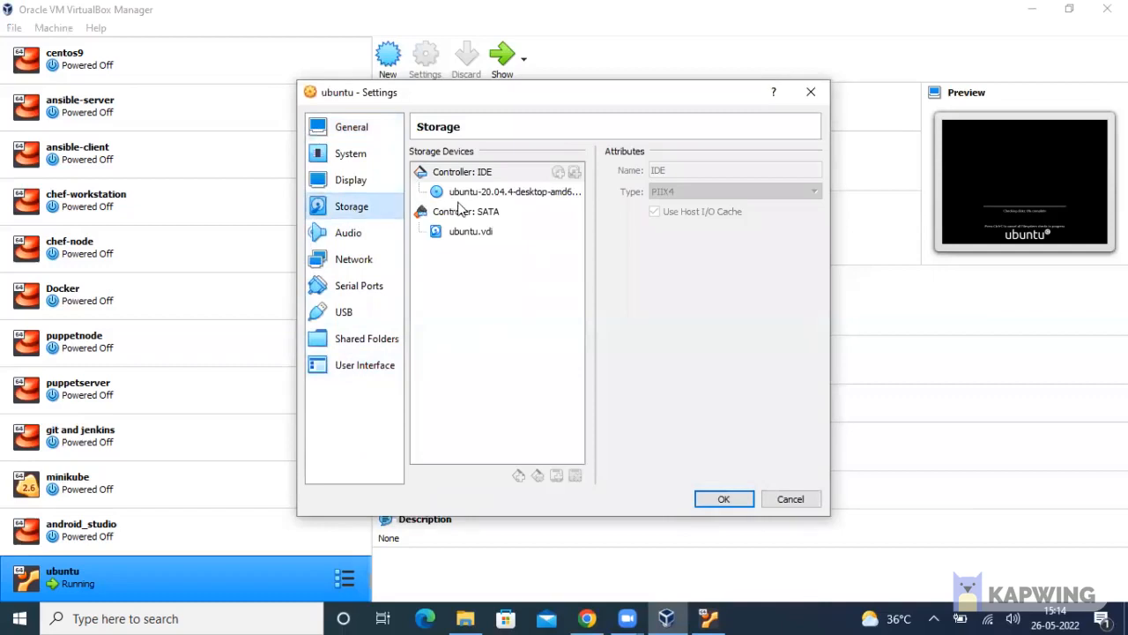
click(506, 194)
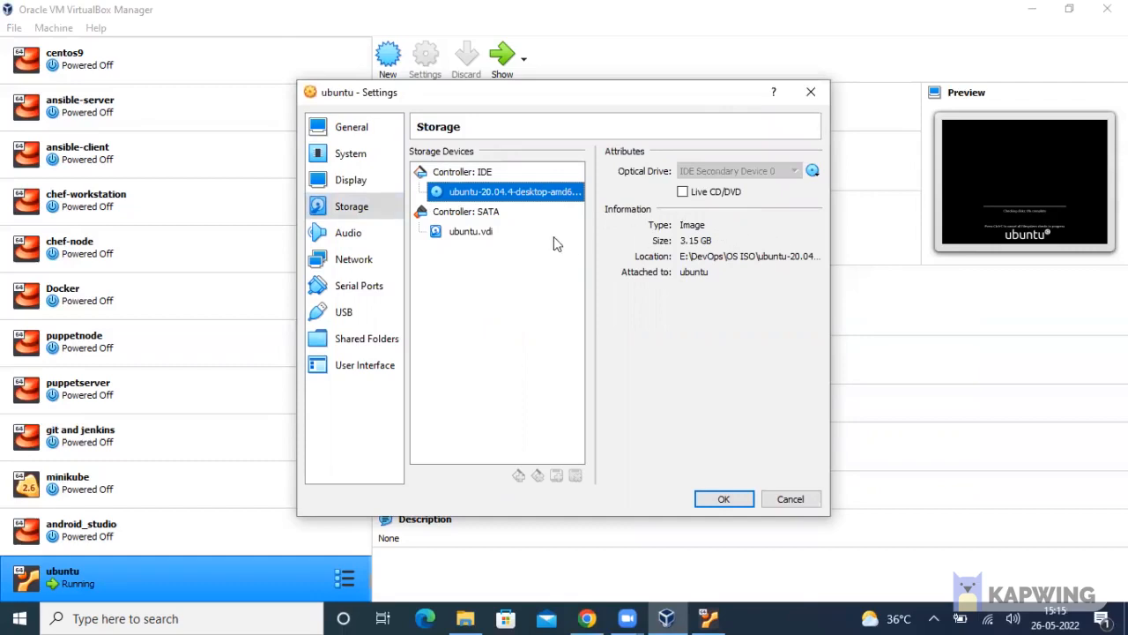
click(374, 259)
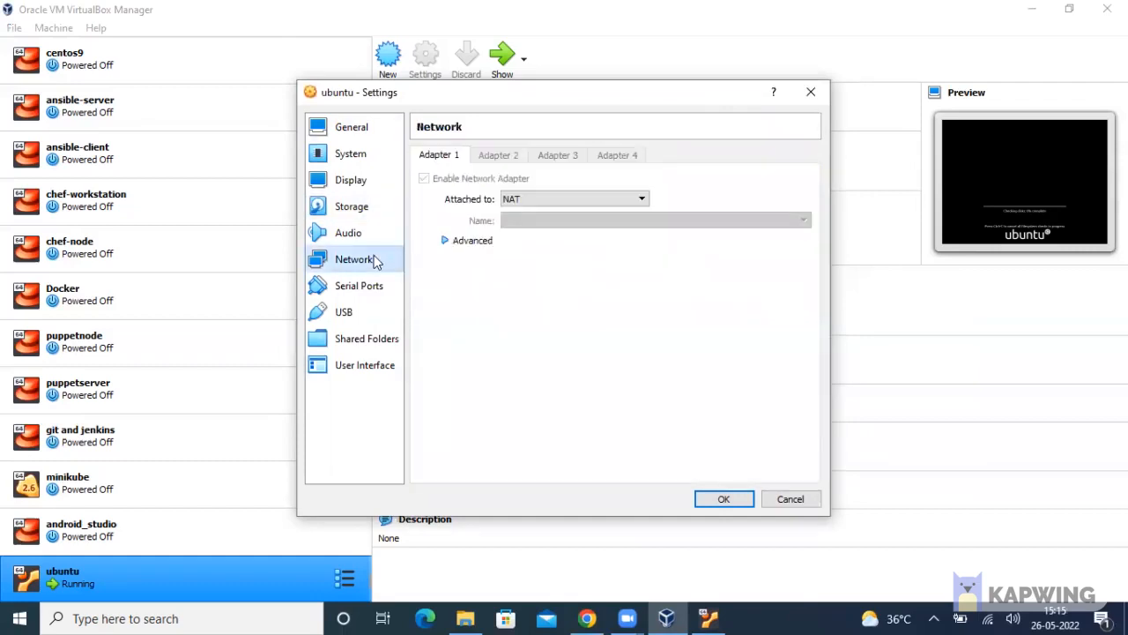
Attach Adapter 1 as Bridged Adapter on the Dell Wireless 1705 card and expand Advanced
click(542, 194)
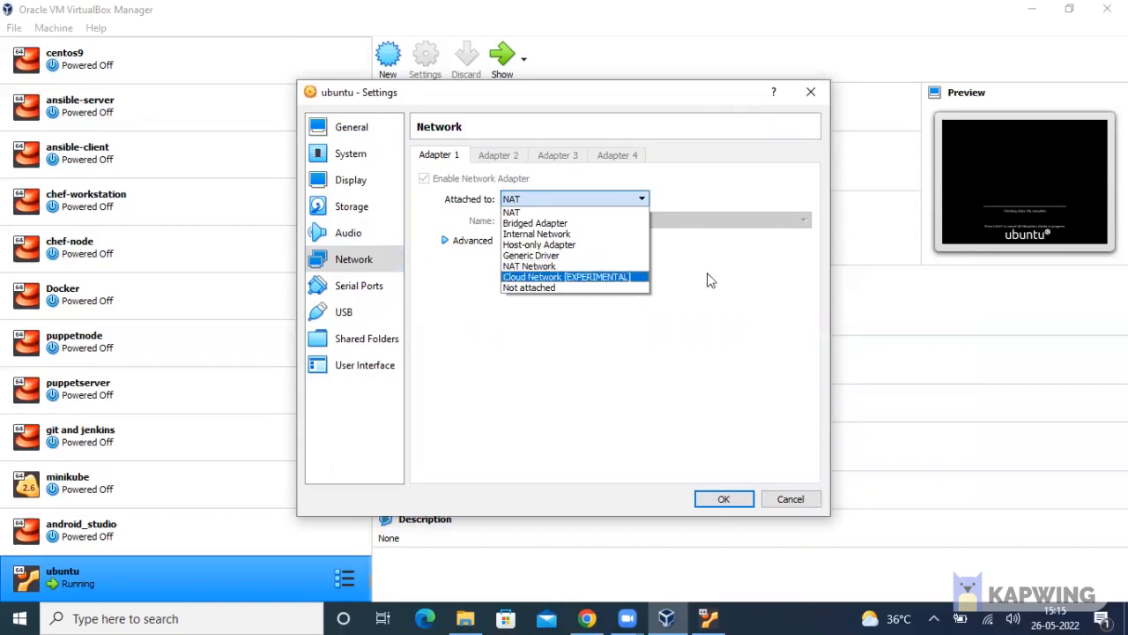
click(577, 223)
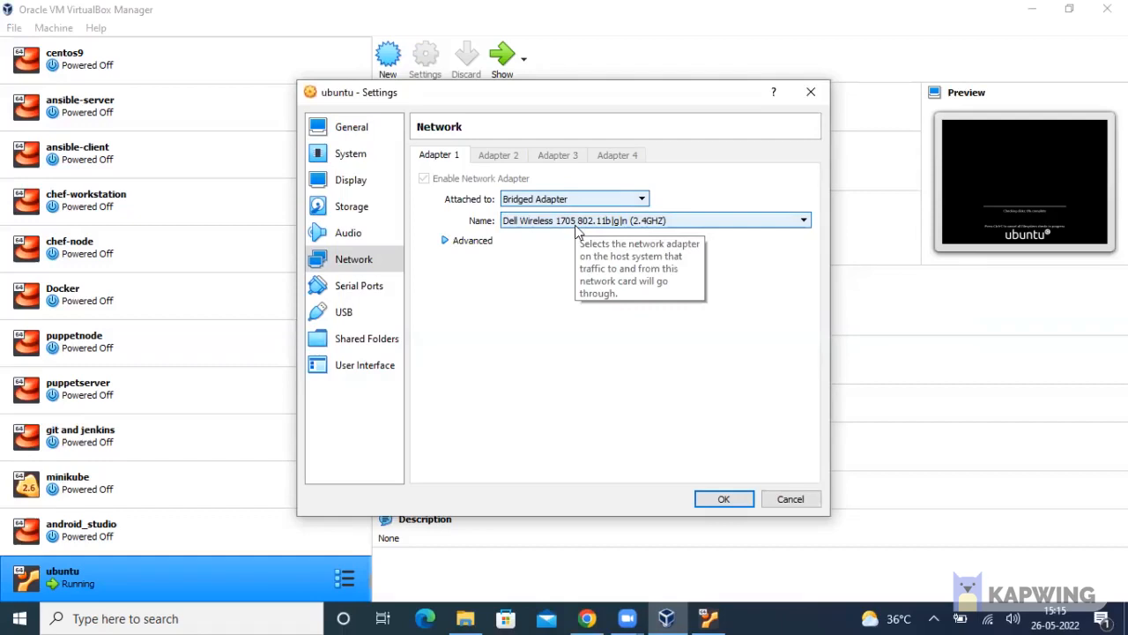
click(688, 224)
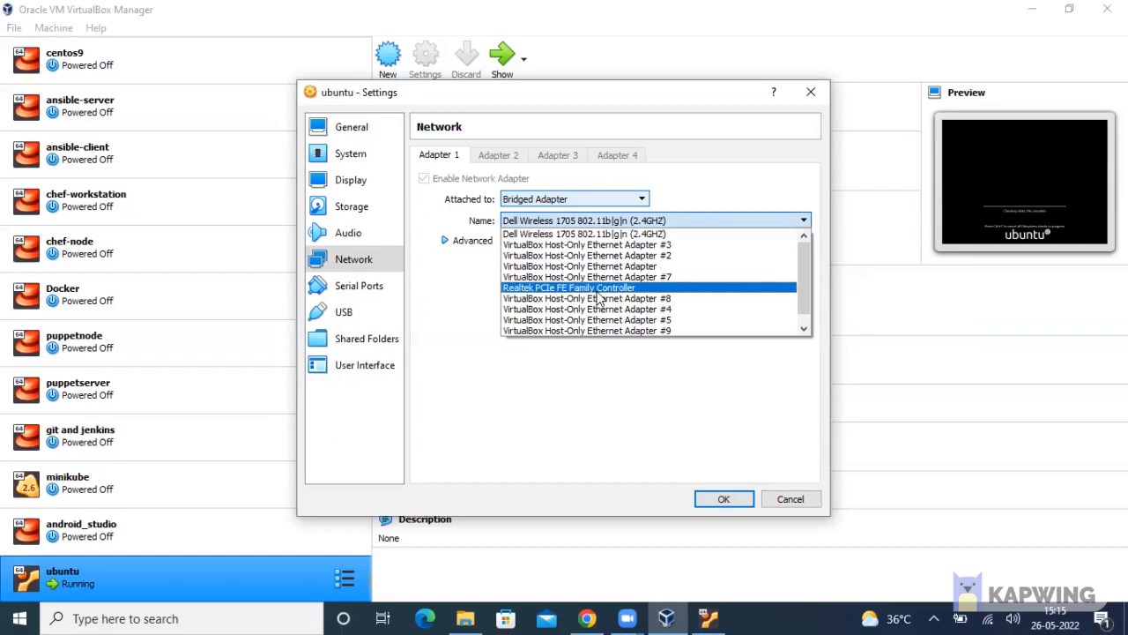
click(546, 232)
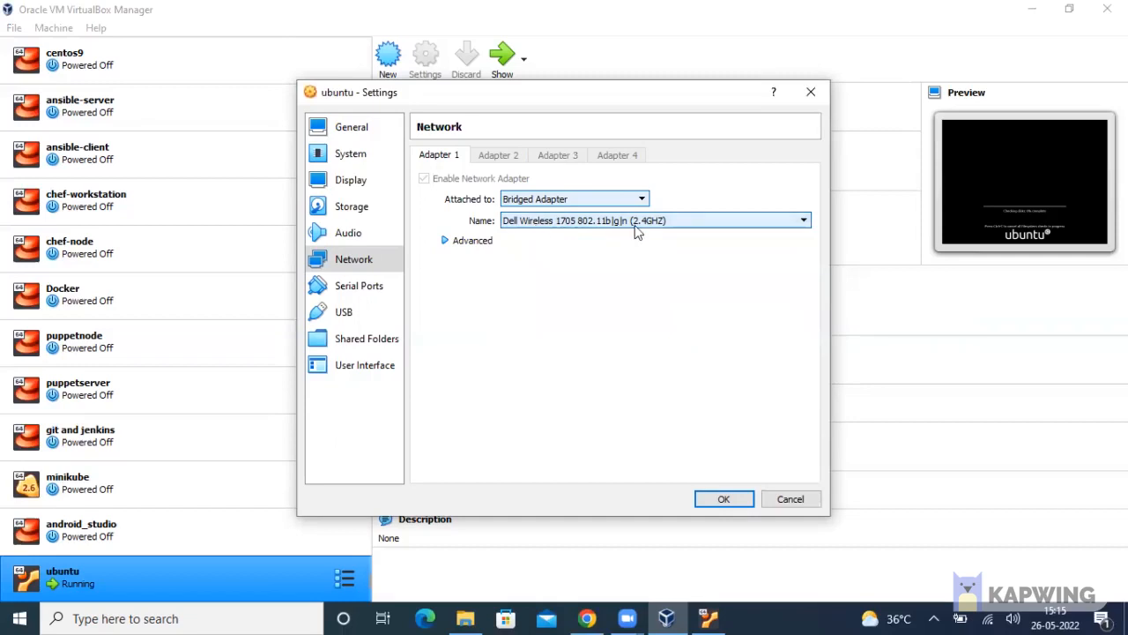
click(445, 239)
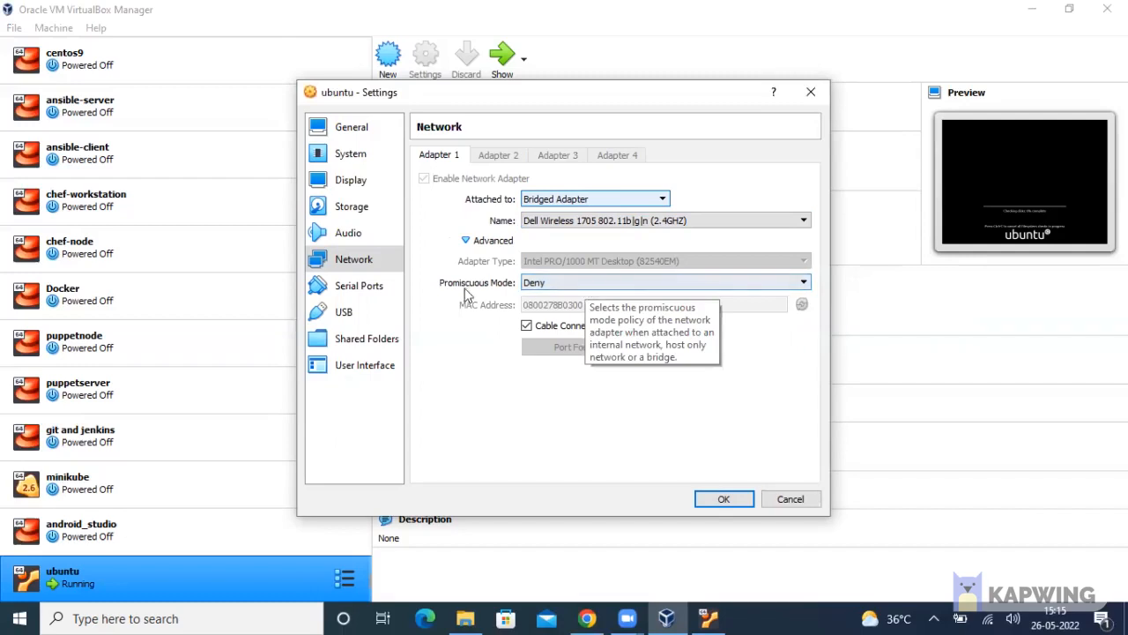
Choose Allow All for Promiscuous Mode, then bring the running ubuntu VM window forward
click(591, 287)
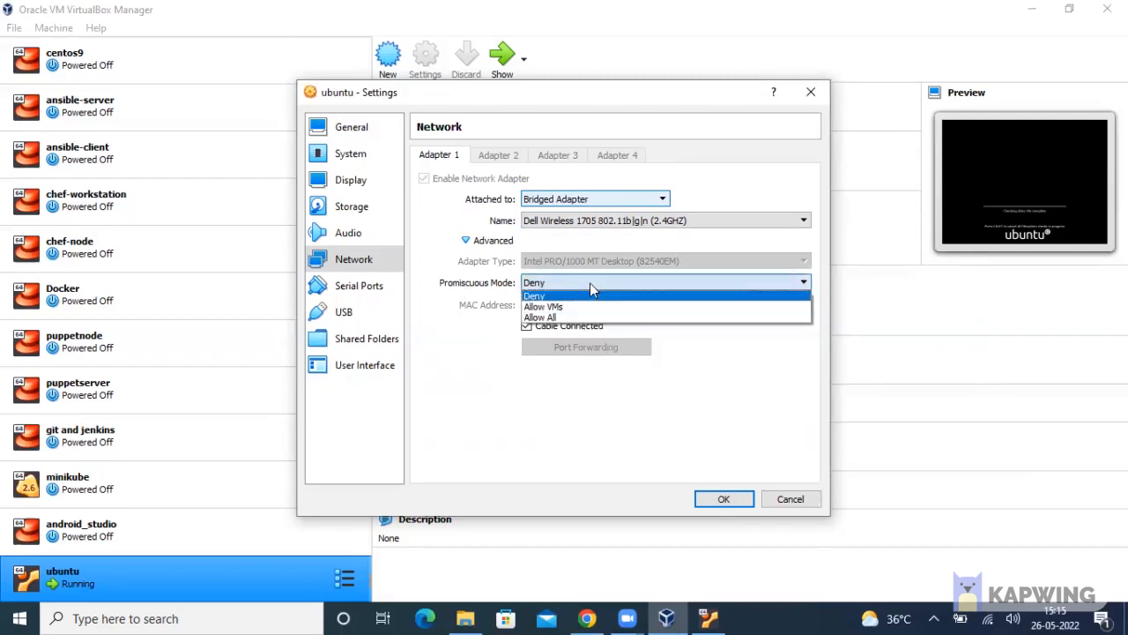
click(580, 318)
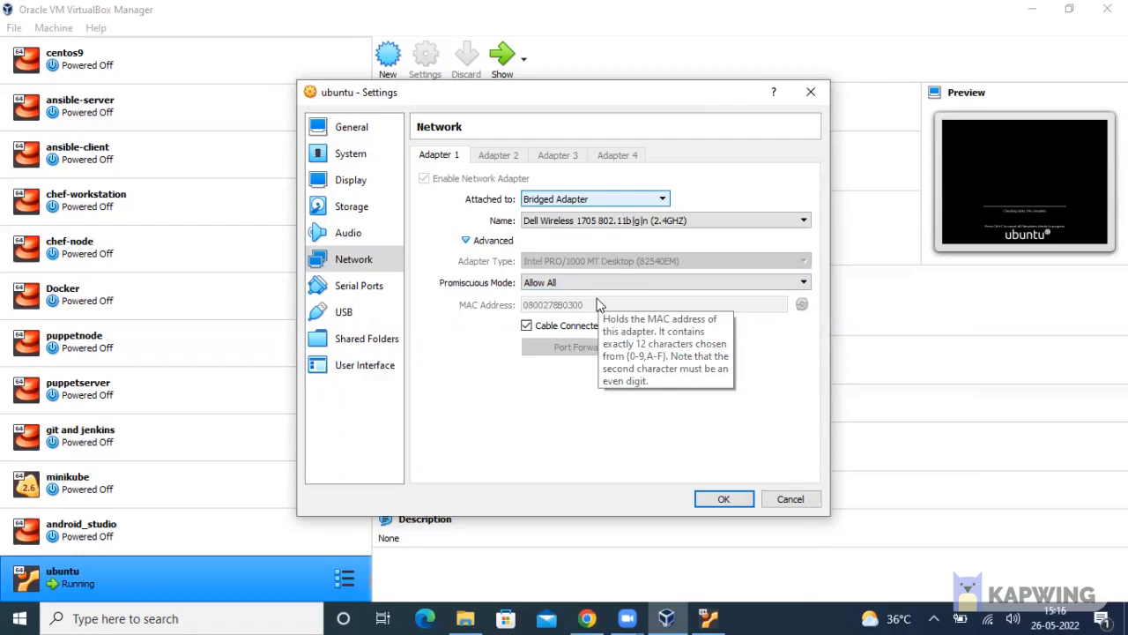
click(708, 618)
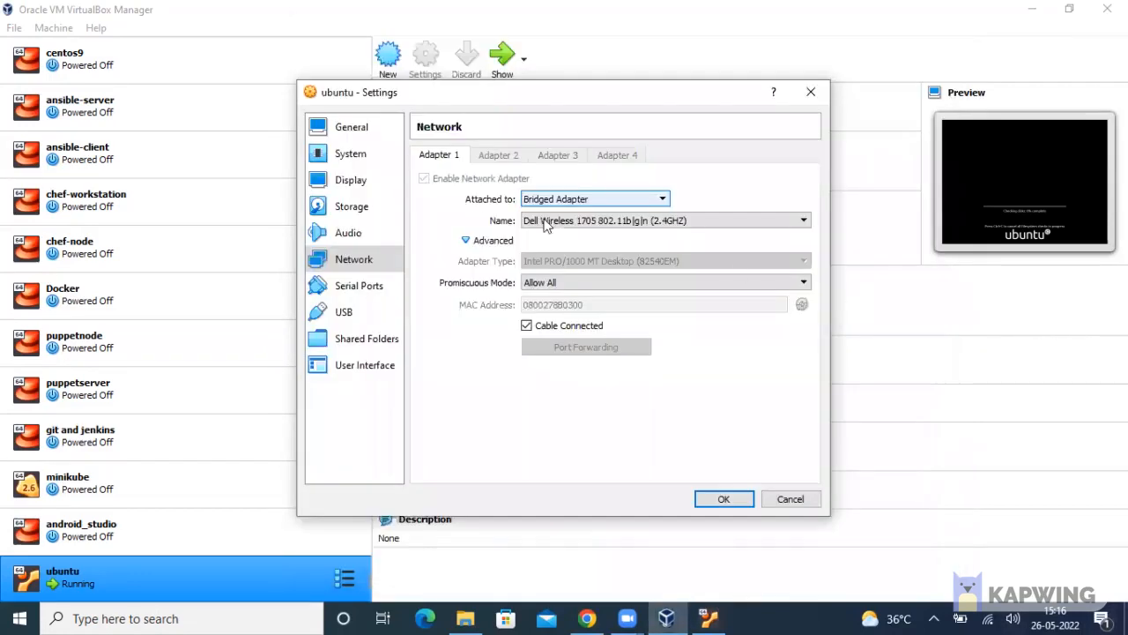
Browse the System, Display, Storage, Audio, Network, Serial Ports, USB, Shared Folders and User Interface pages
click(351, 157)
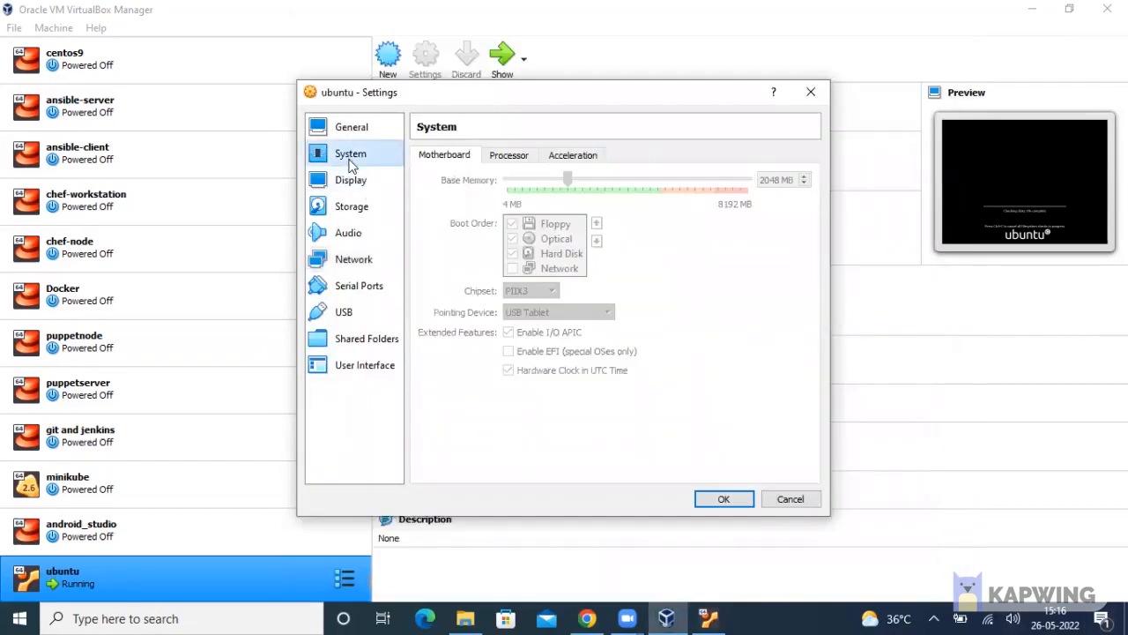
click(348, 130)
click(346, 152)
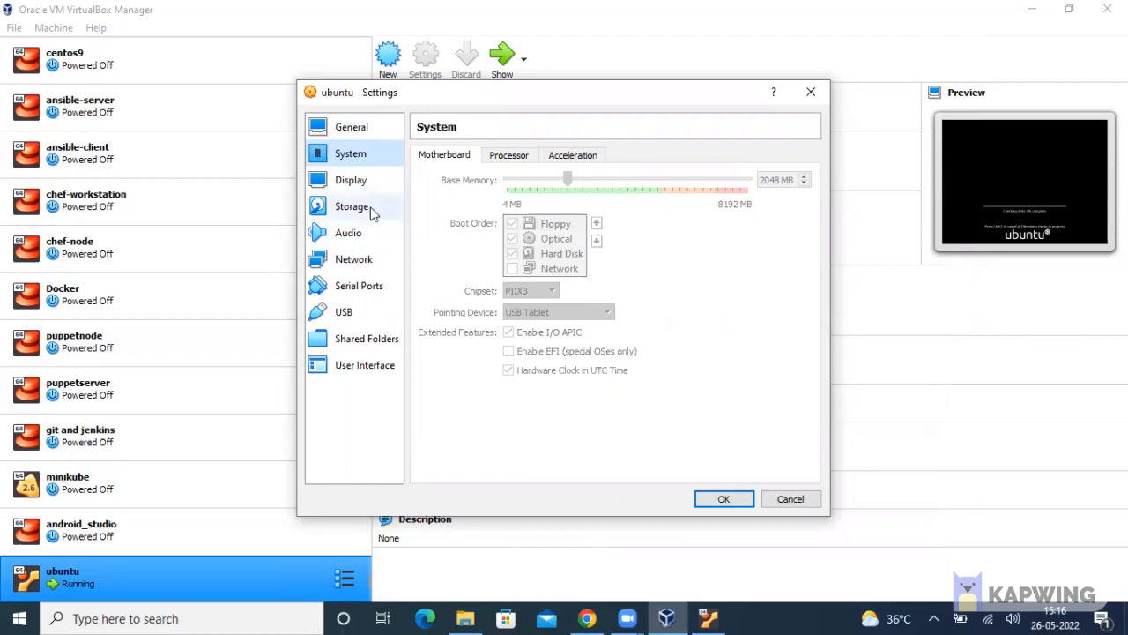
click(352, 180)
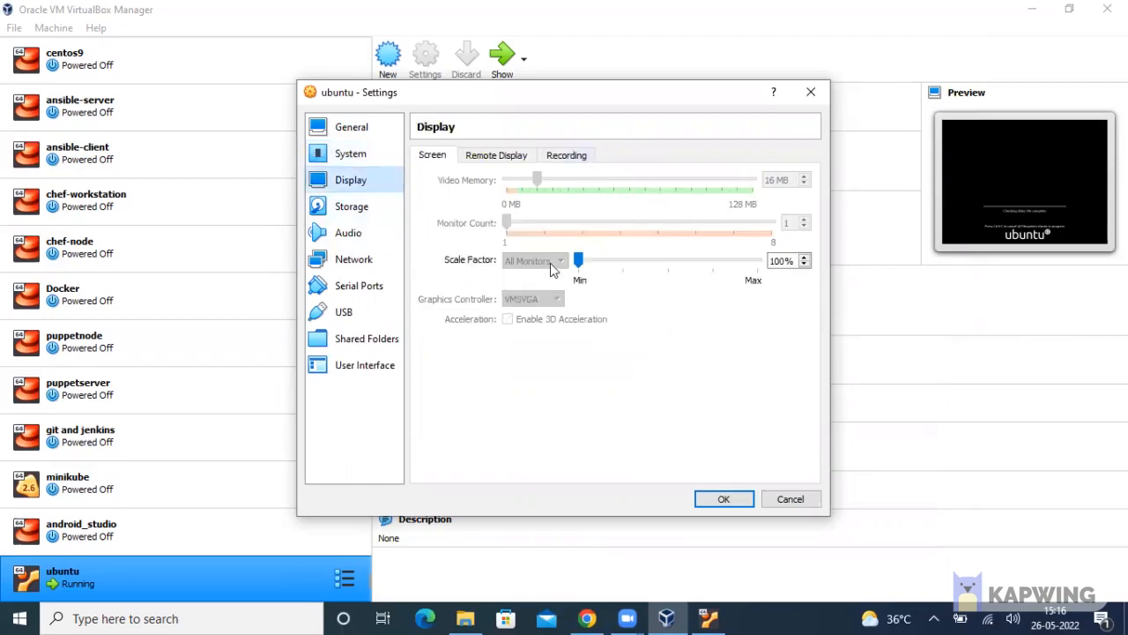
click(373, 216)
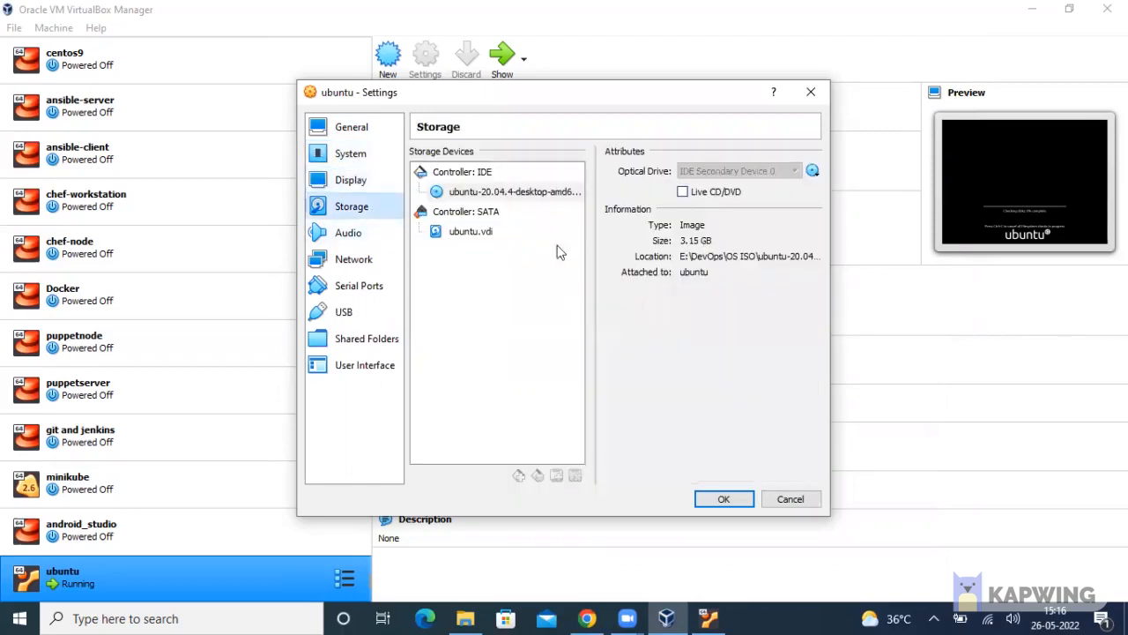
click(372, 233)
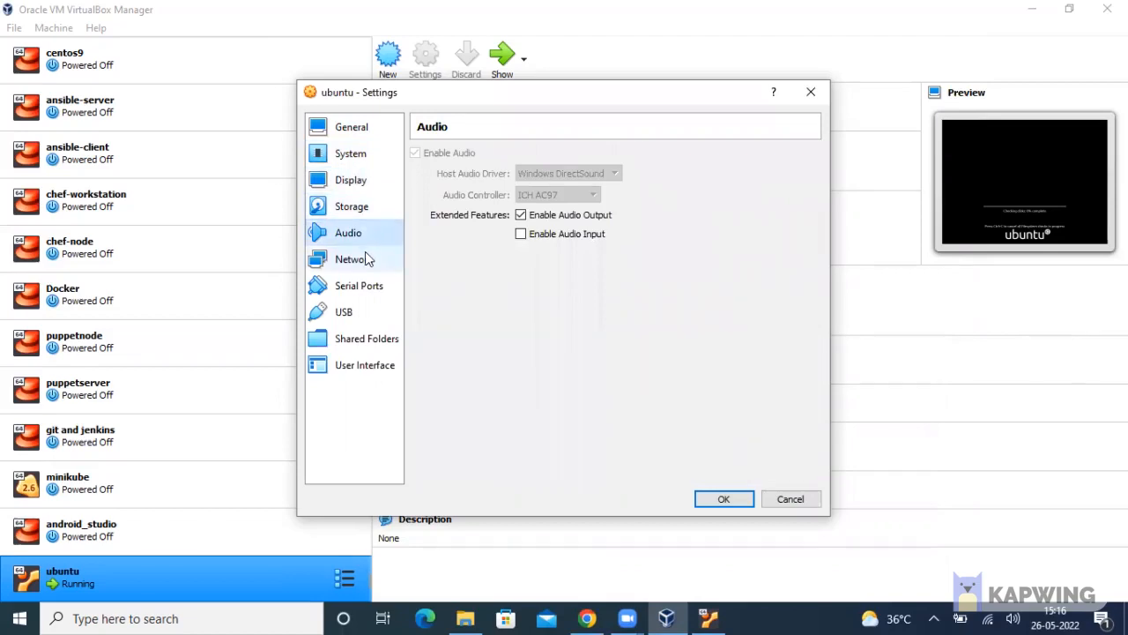
click(369, 258)
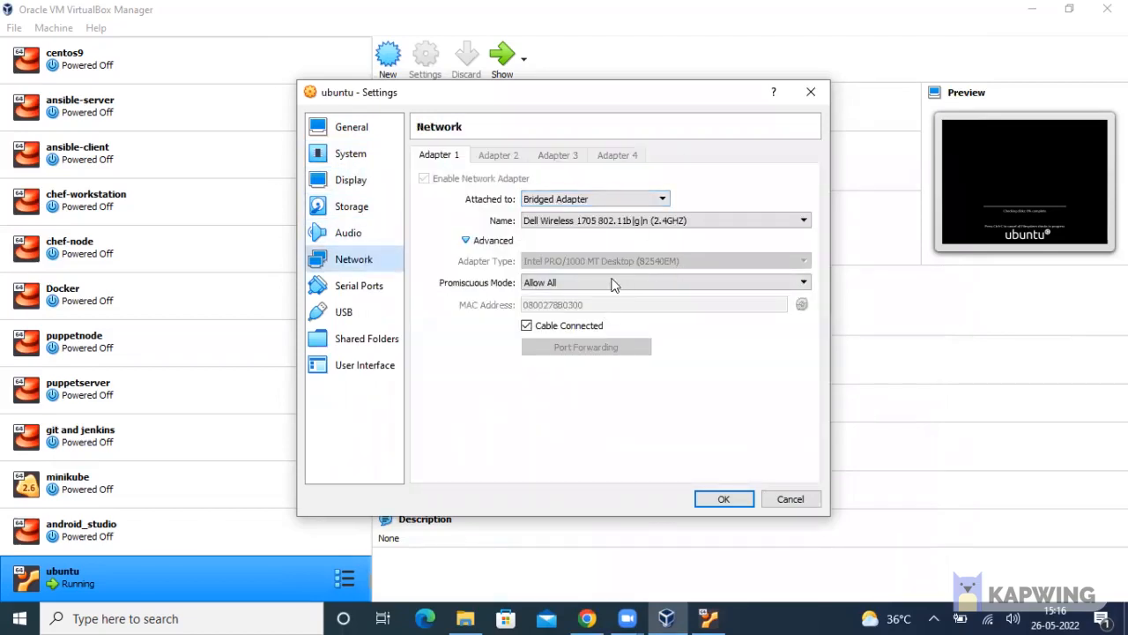
click(362, 287)
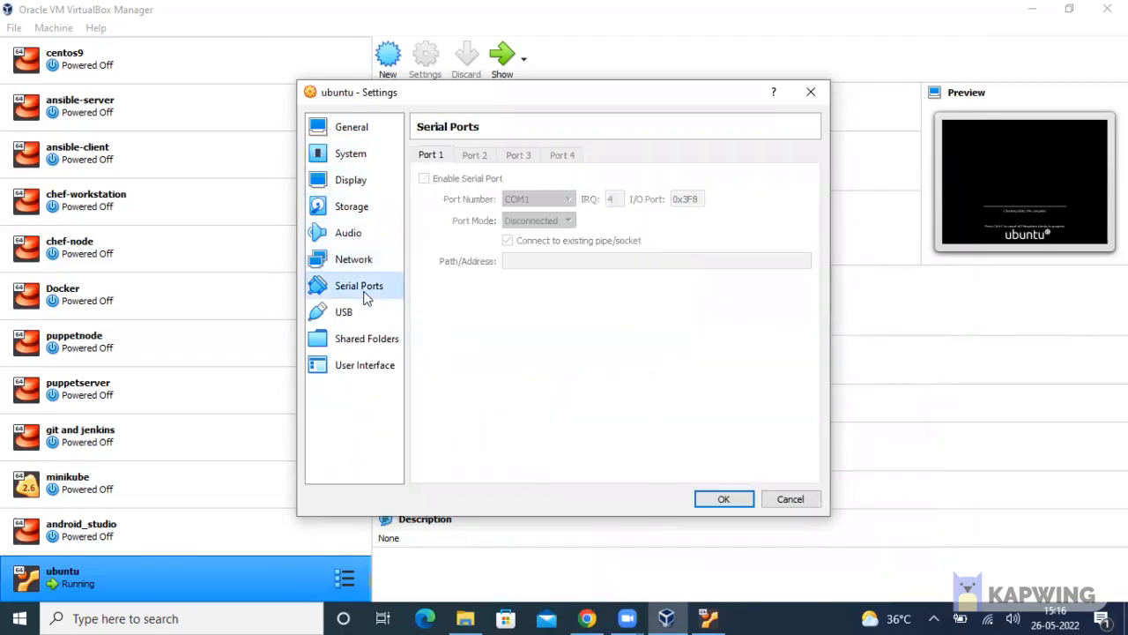
click(368, 313)
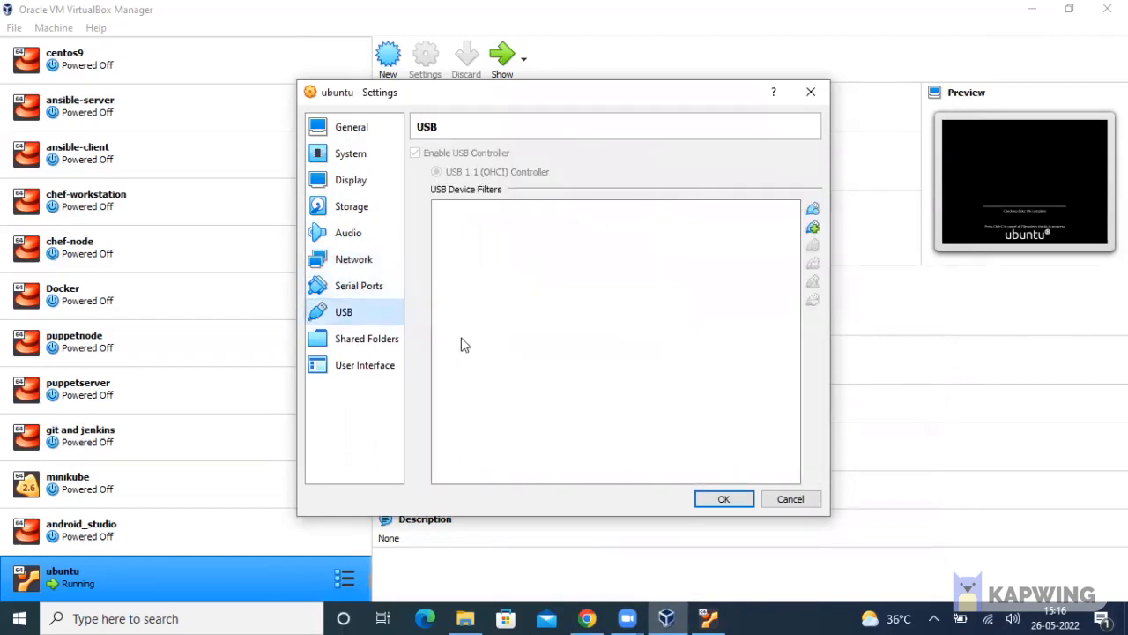
click(379, 338)
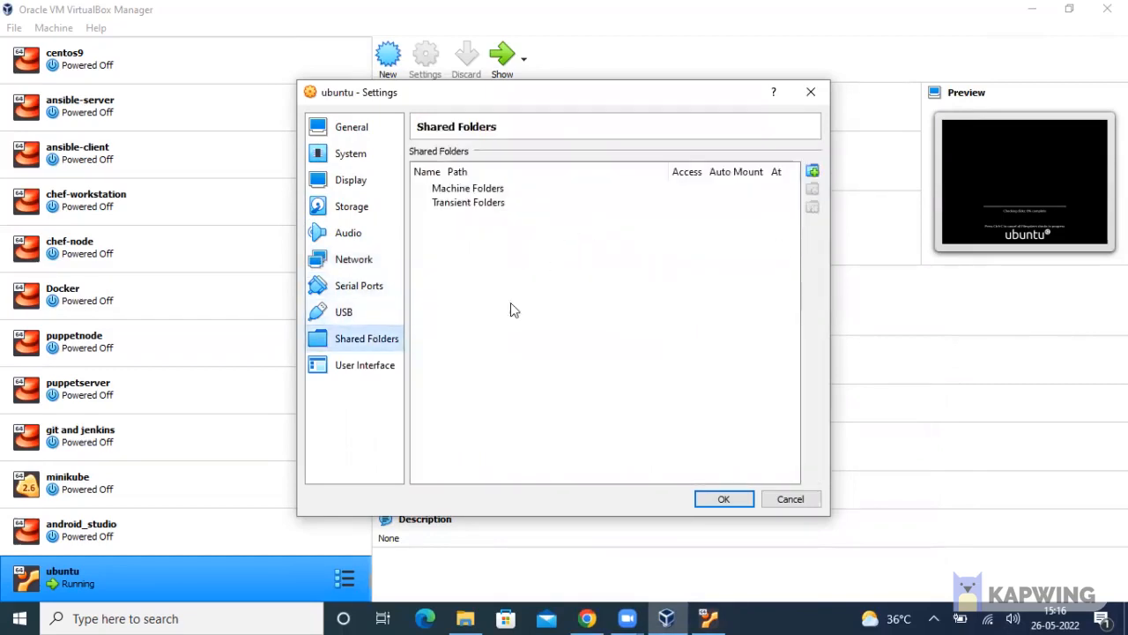
click(370, 368)
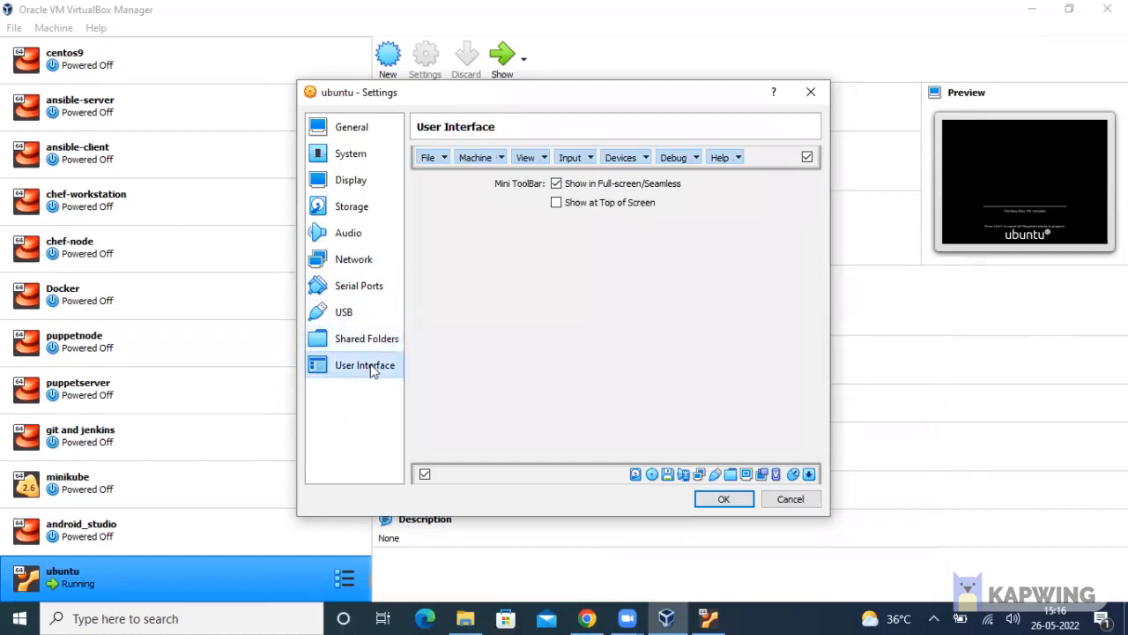
Confirm the ubuntu VM's settings with OK, then minimize the ubuntu VM window
click(724, 499)
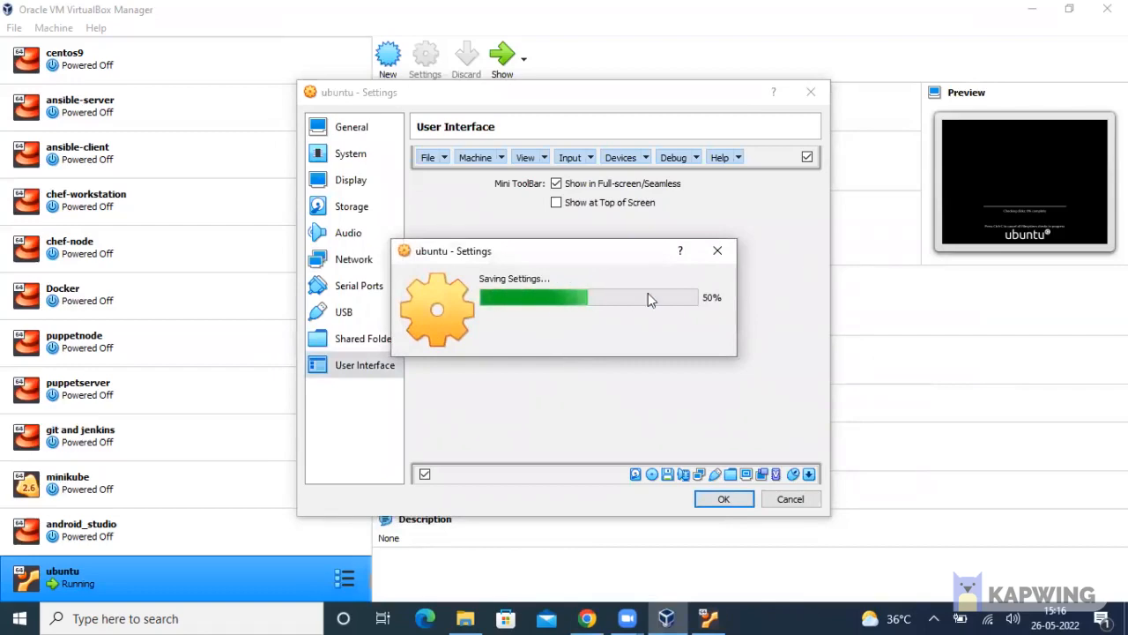
click(707, 618)
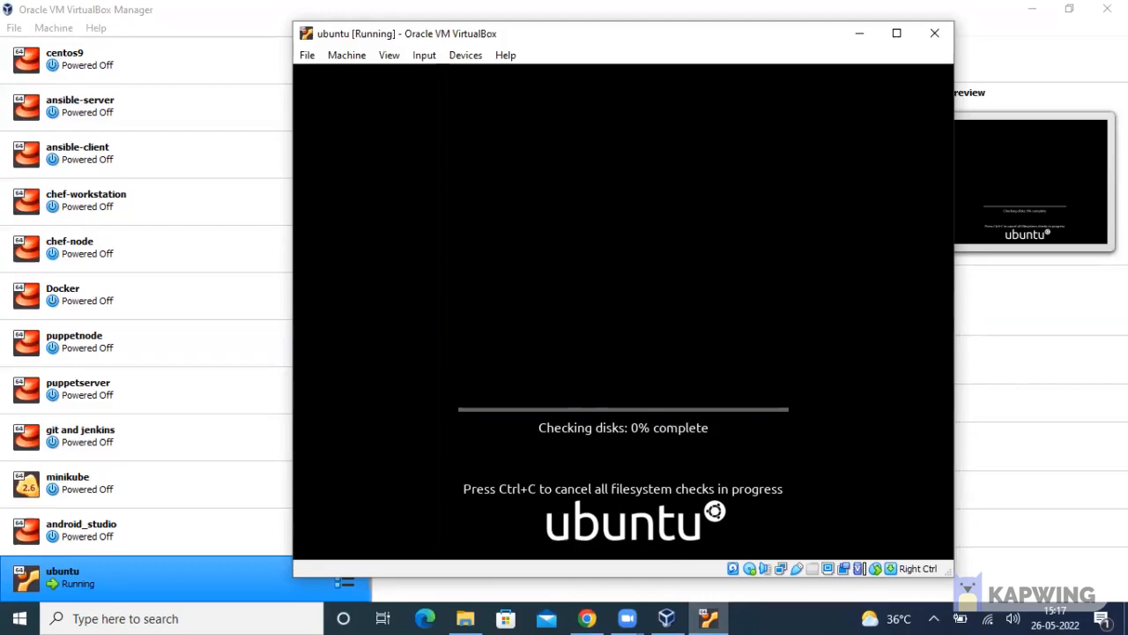
click(857, 34)
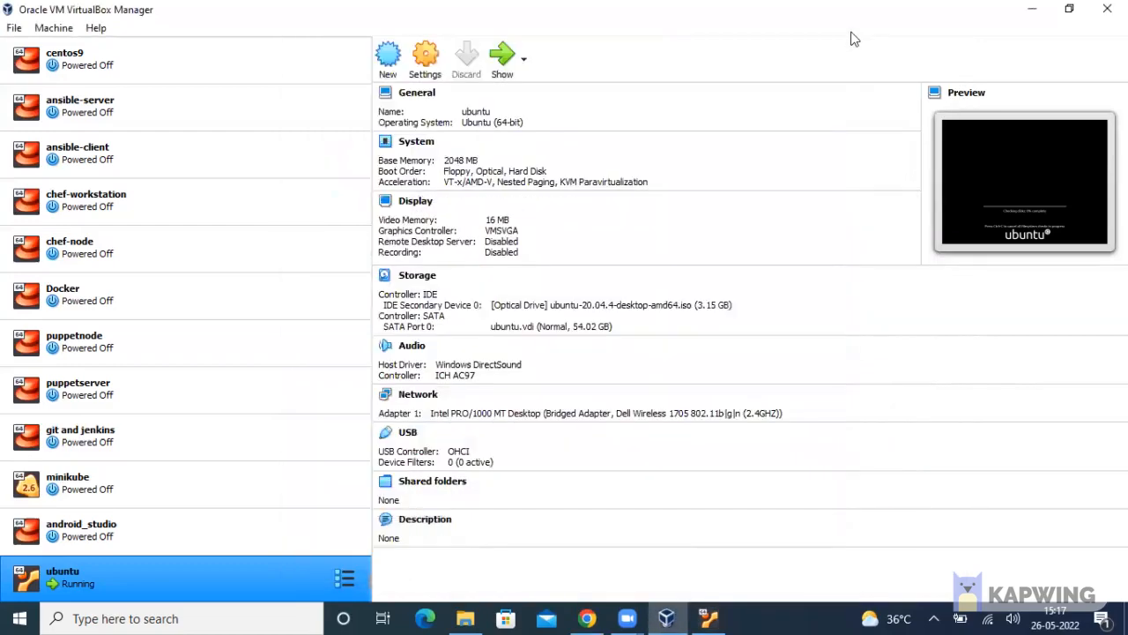
Start the centos9 VM from its context menu and bring the ubuntu VM window forward
scroll(141, 256, up, 1)
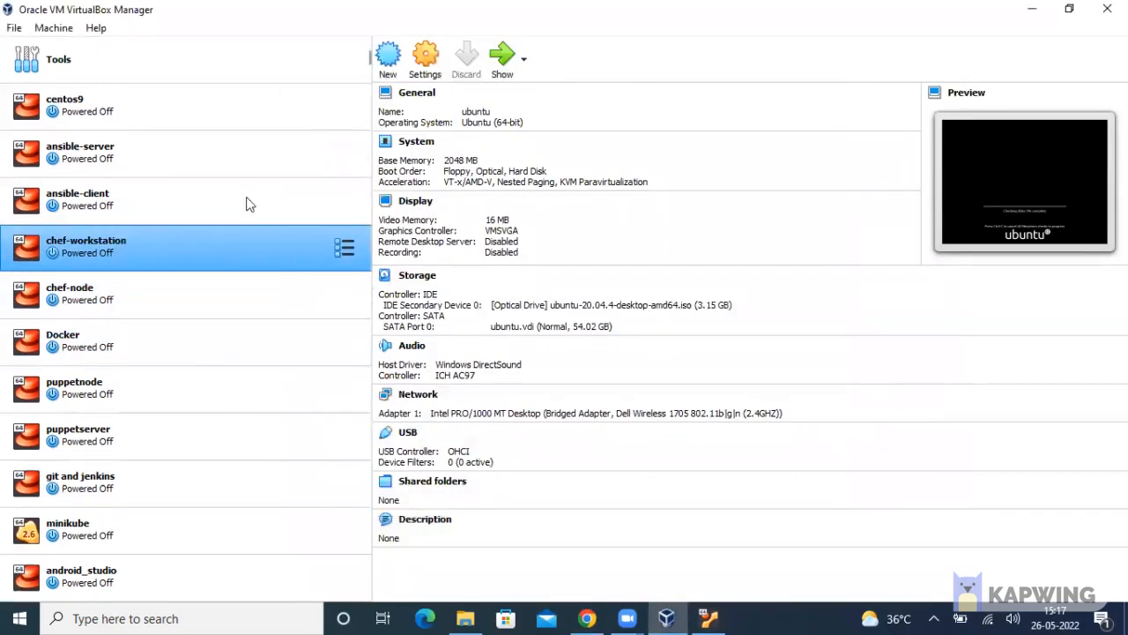
right_click(203, 104)
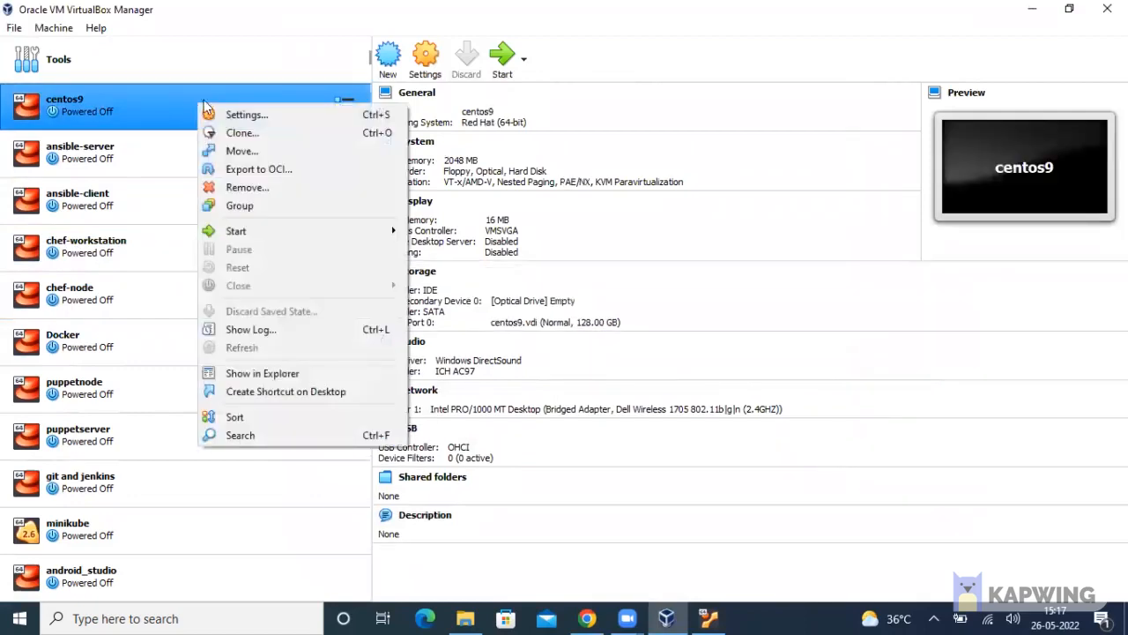
click(501, 59)
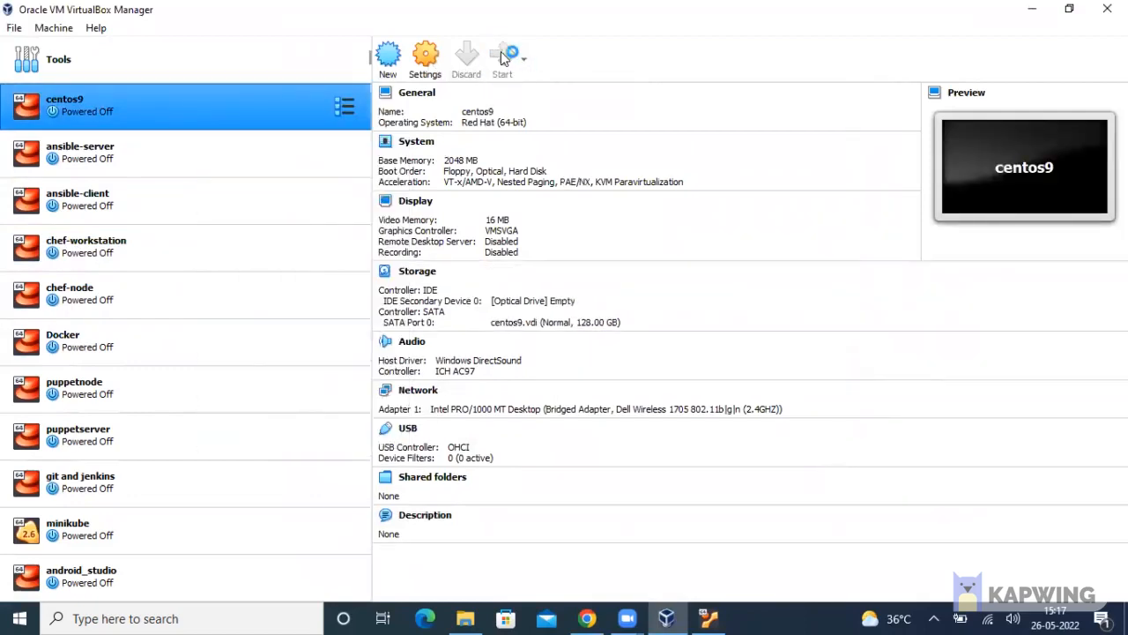
scroll(211, 454, down, 1)
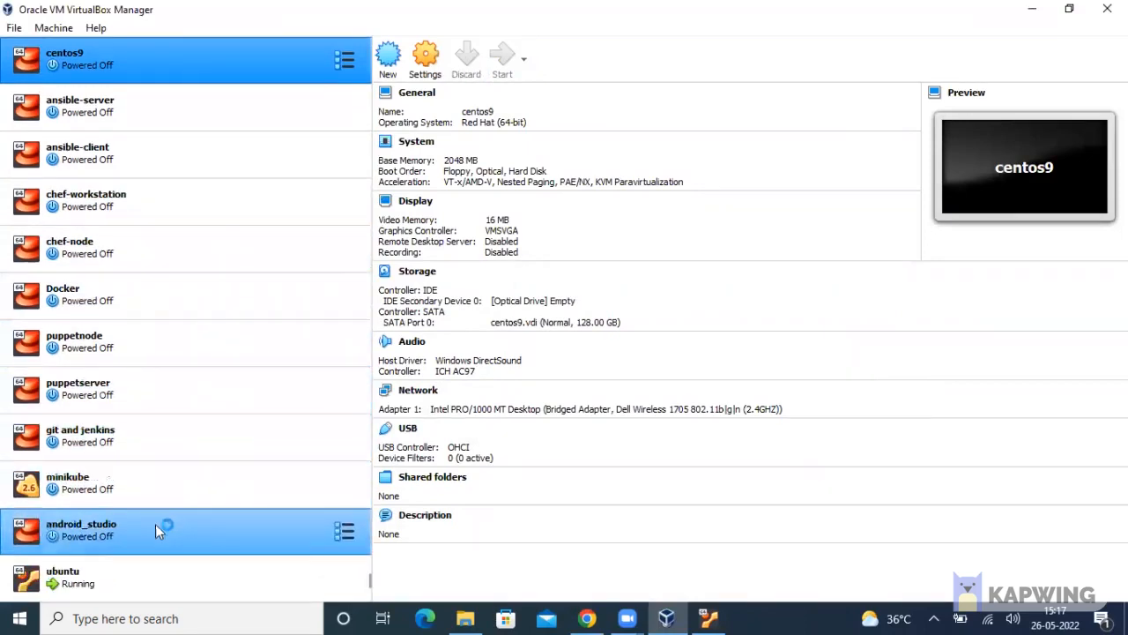
scroll(123, 75, up, 1)
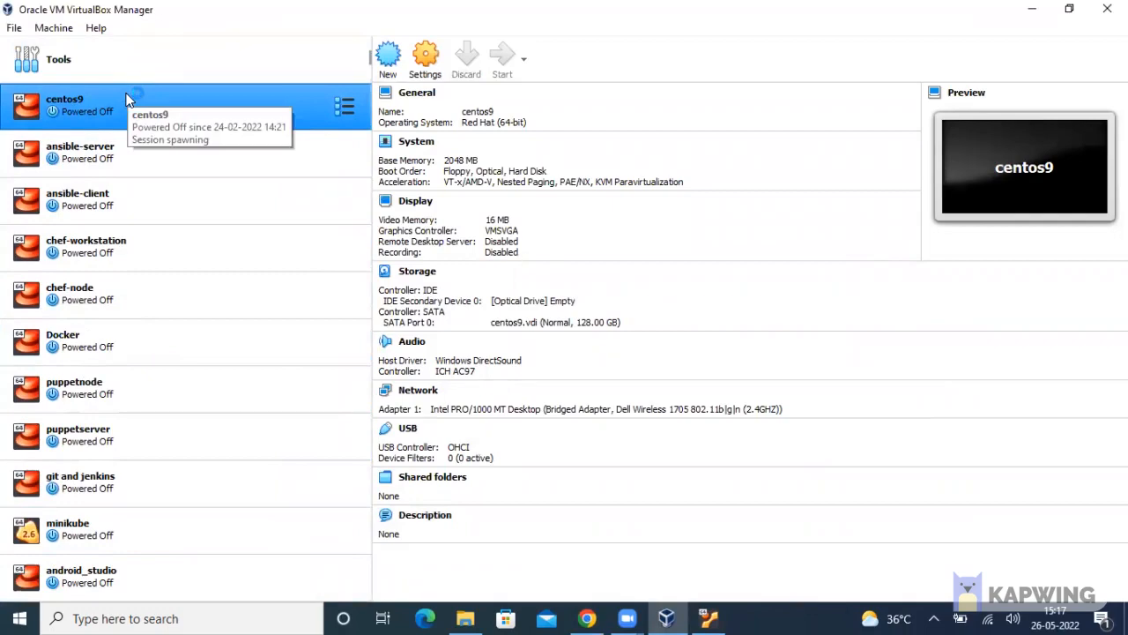
scroll(96, 571, down, 1)
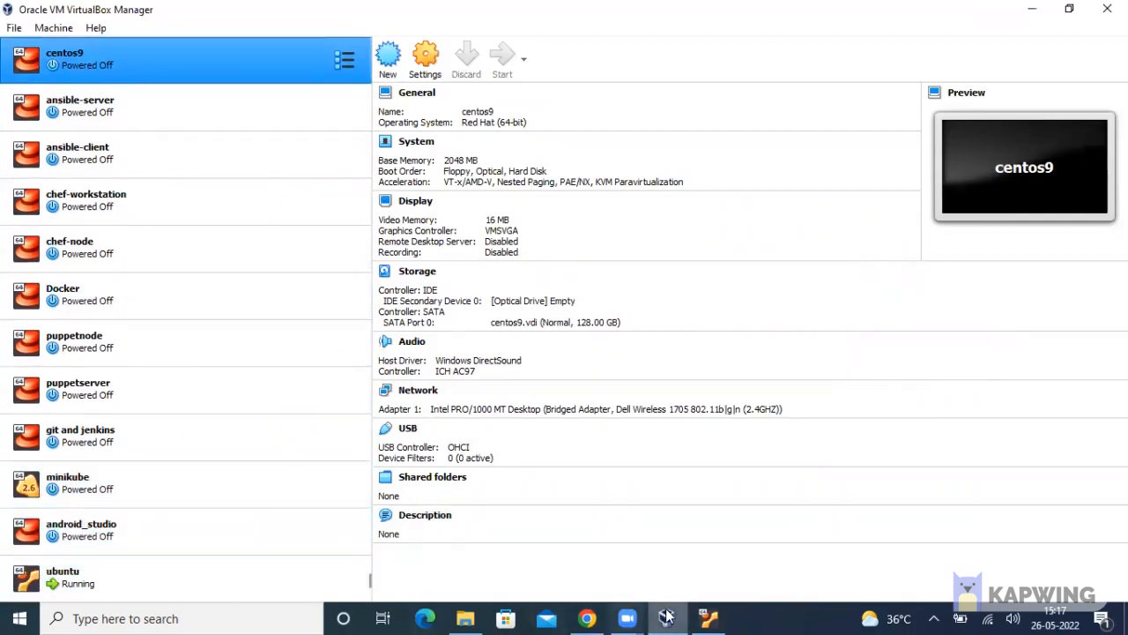
click(709, 616)
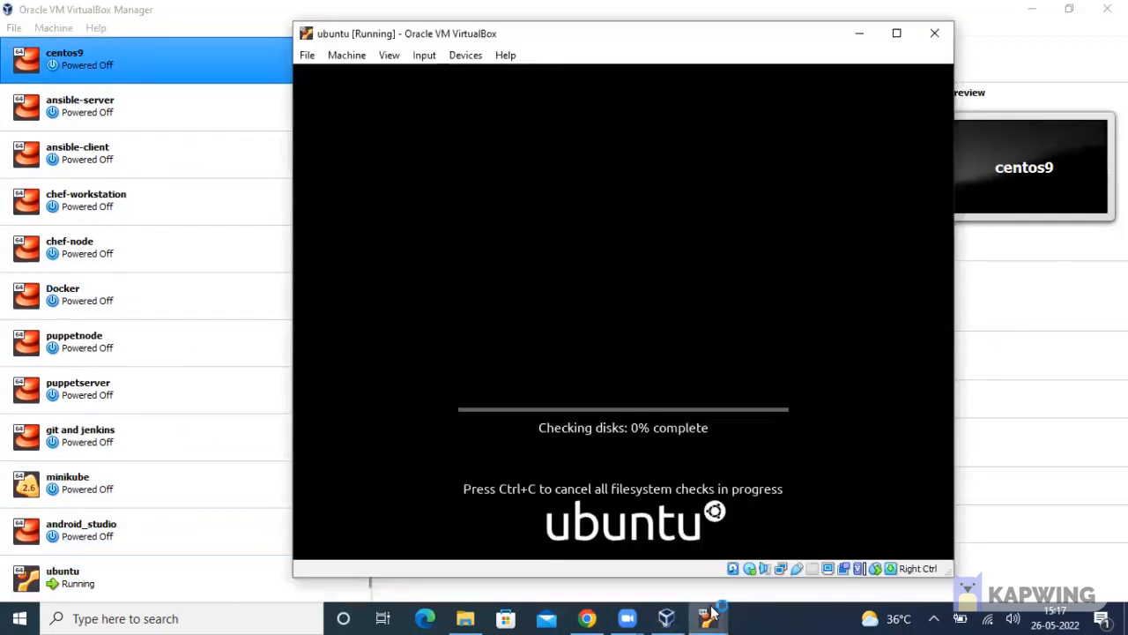
Boot centos9 into the default CentOS Linux 7 entry, dismissing the keyboard and integration notices
mouse_move(709, 616)
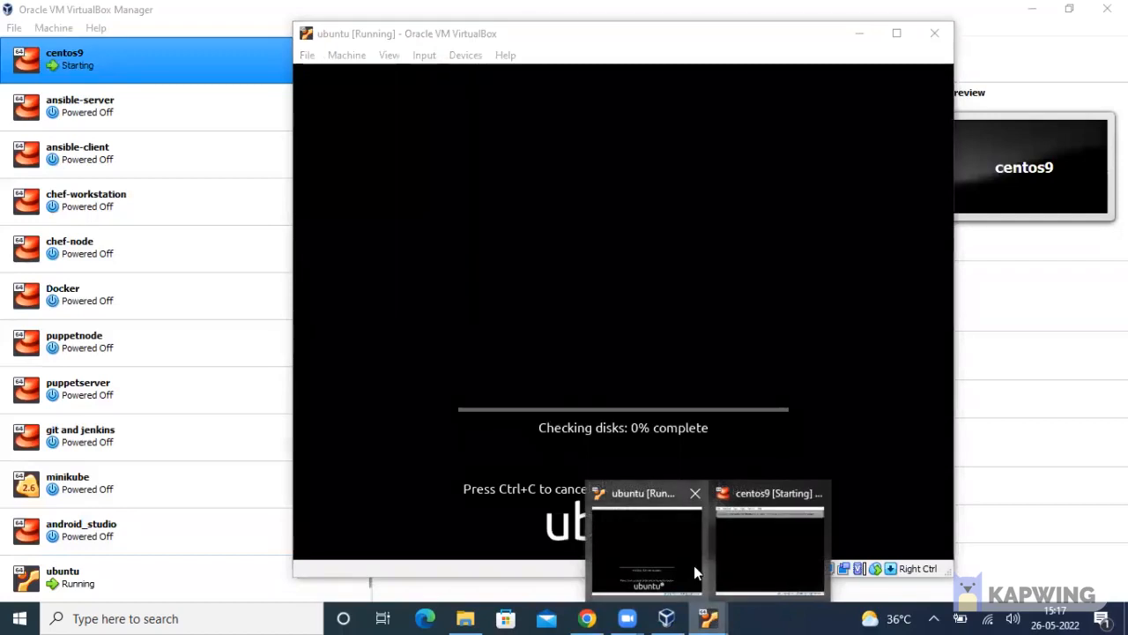
click(769, 551)
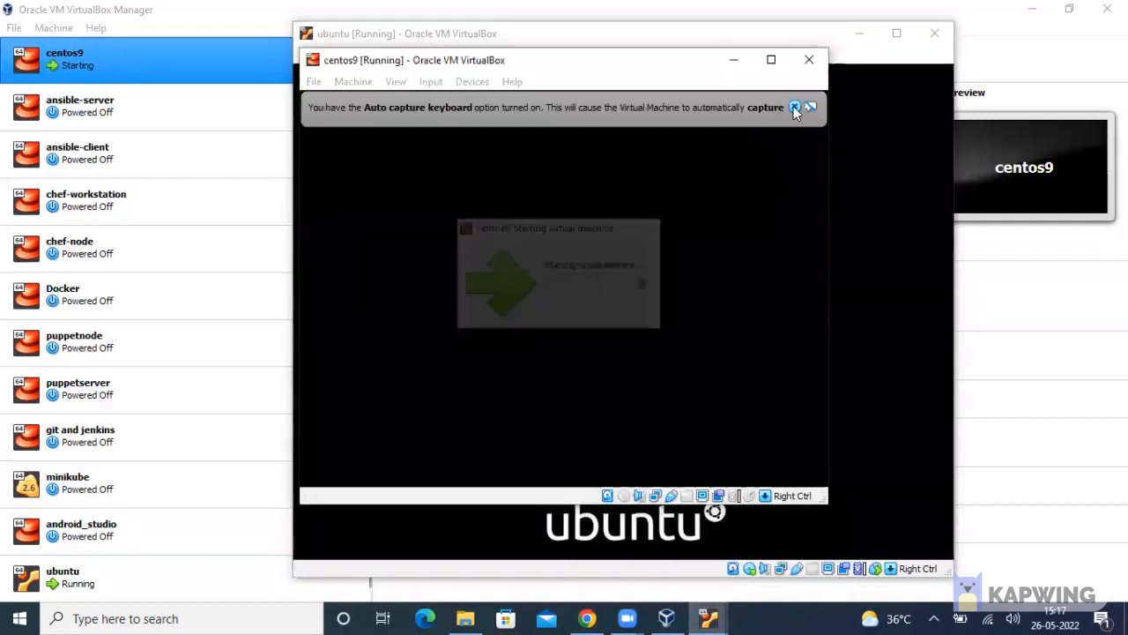
click(794, 107)
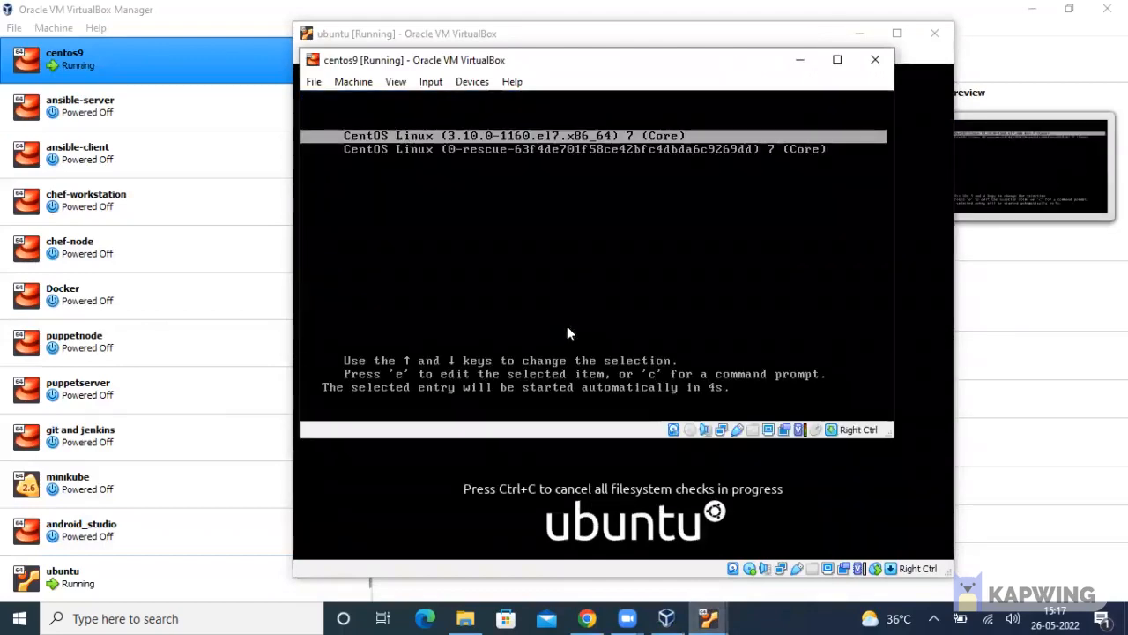
key(Return)
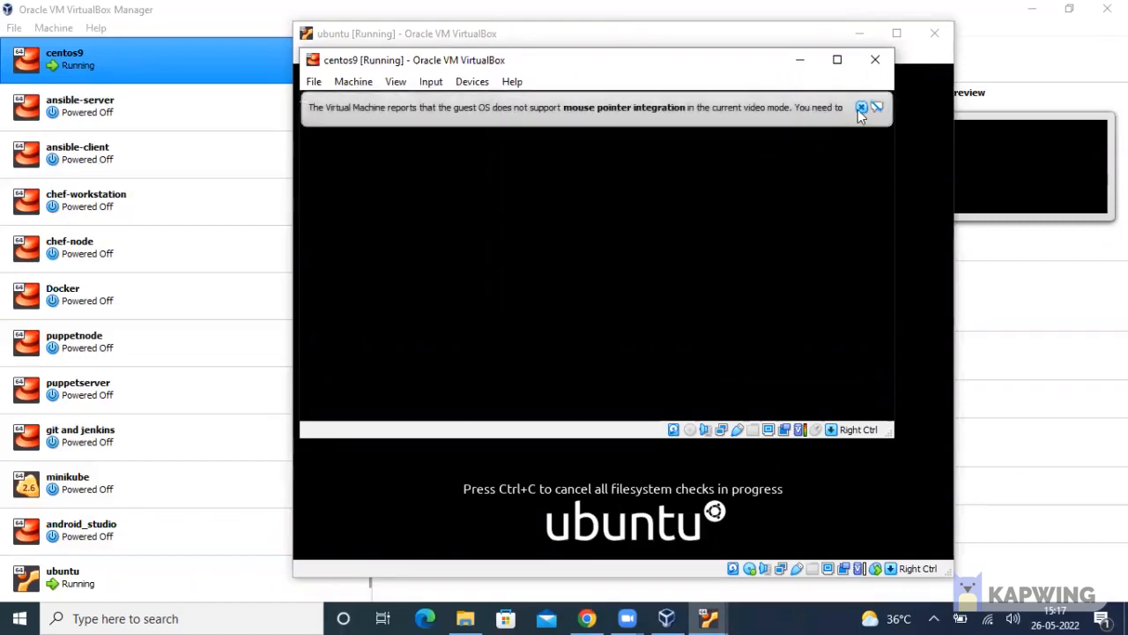
click(860, 108)
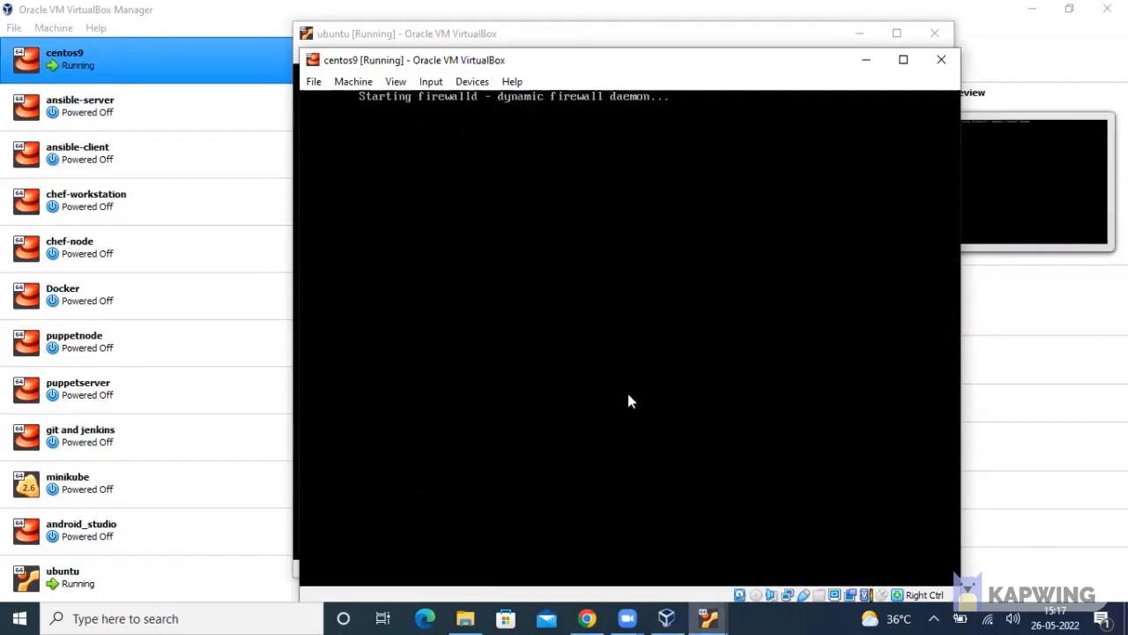
mouse_move(708, 617)
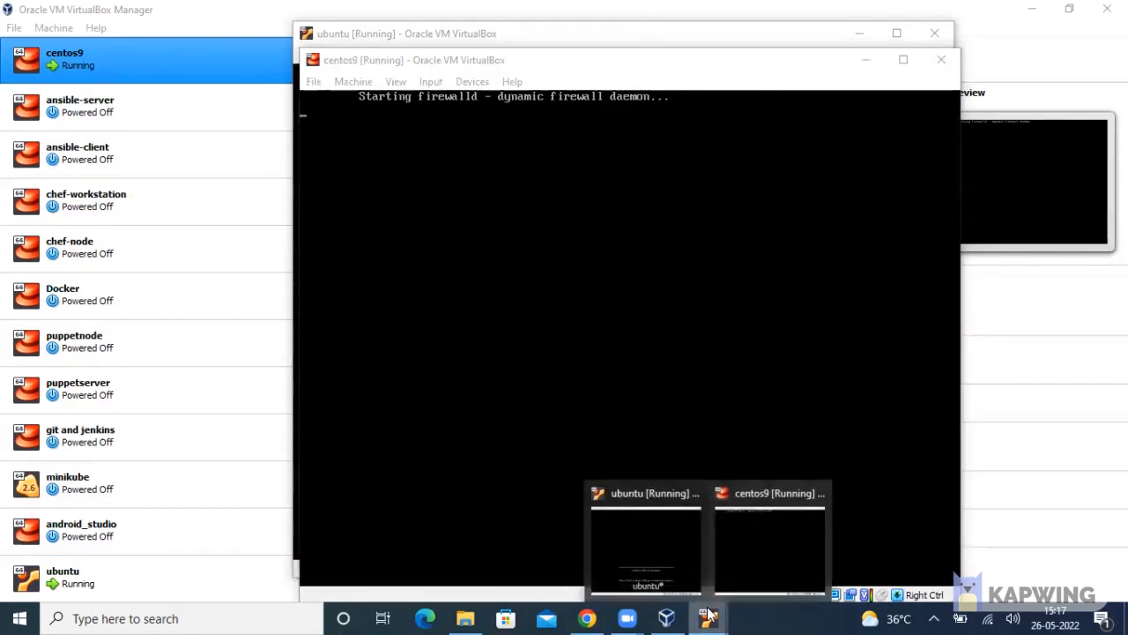
click(679, 569)
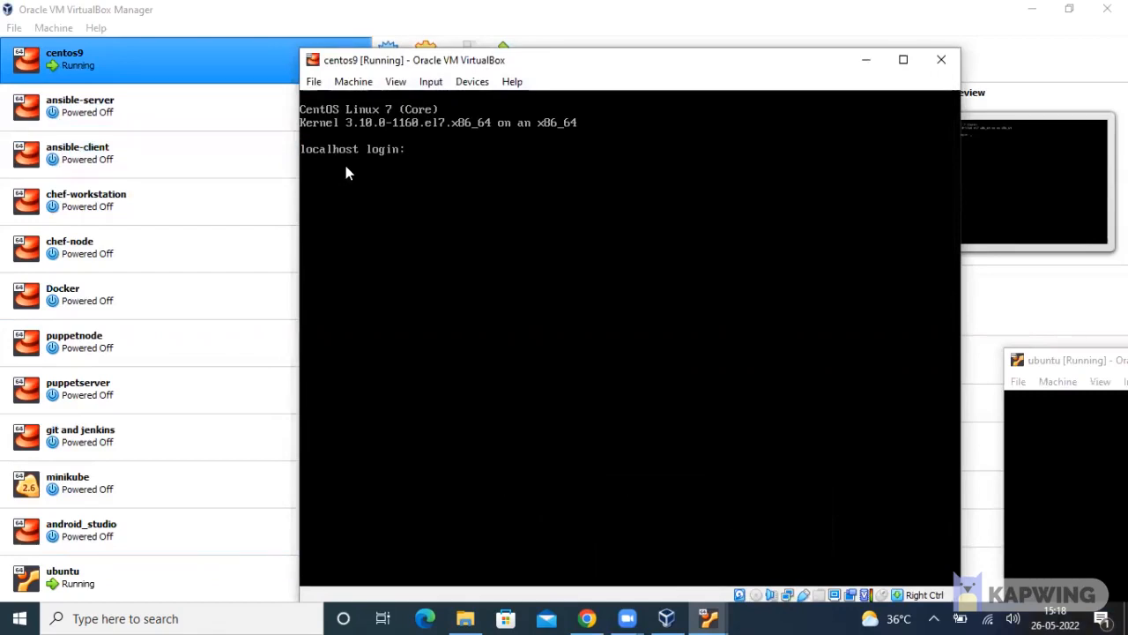
Log in to the centos9 console as root and launch nmtui
text(root)
key(Return)
key(Return)
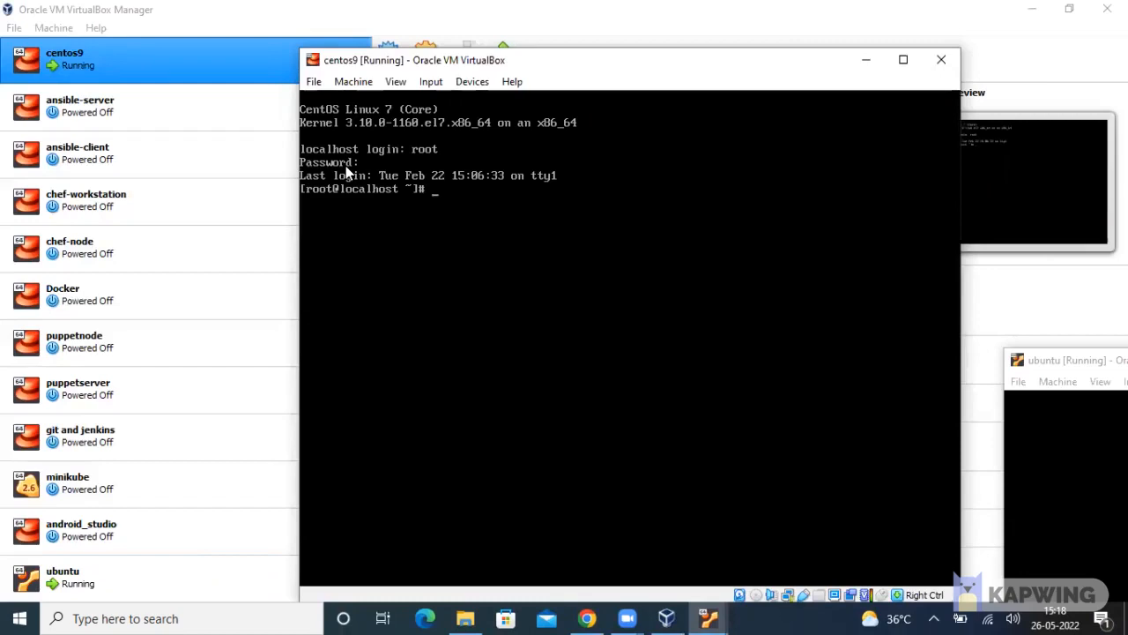
text(nmtui)
key(Return)
Activate the Wired enp0s3 connection, then reposition and minimize the ubuntu VM window
key(Down)
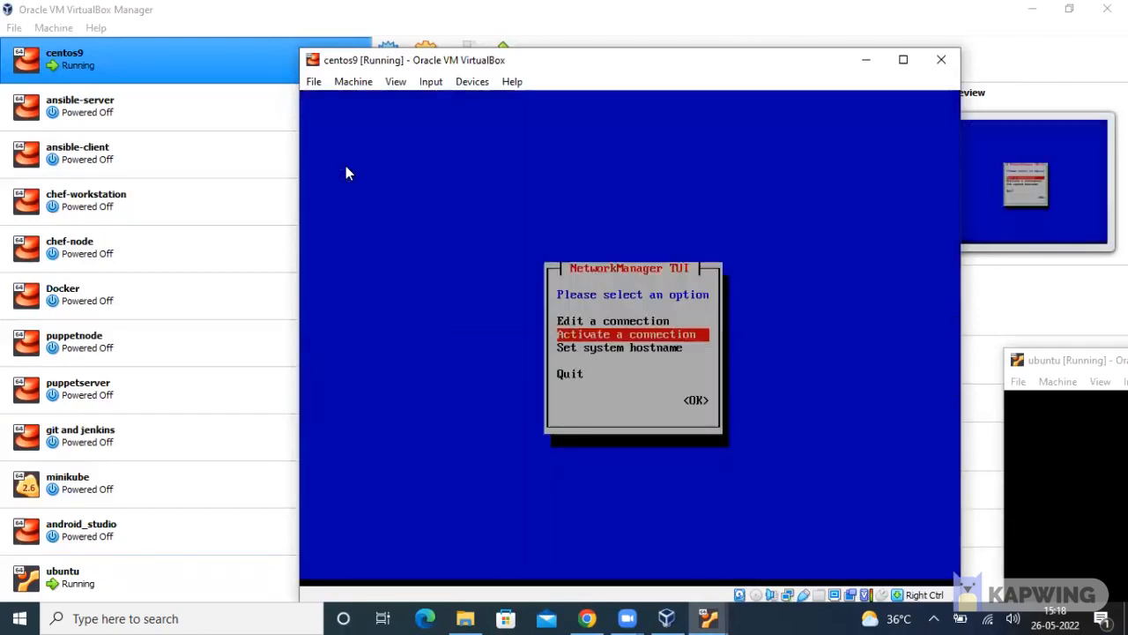
key(Return)
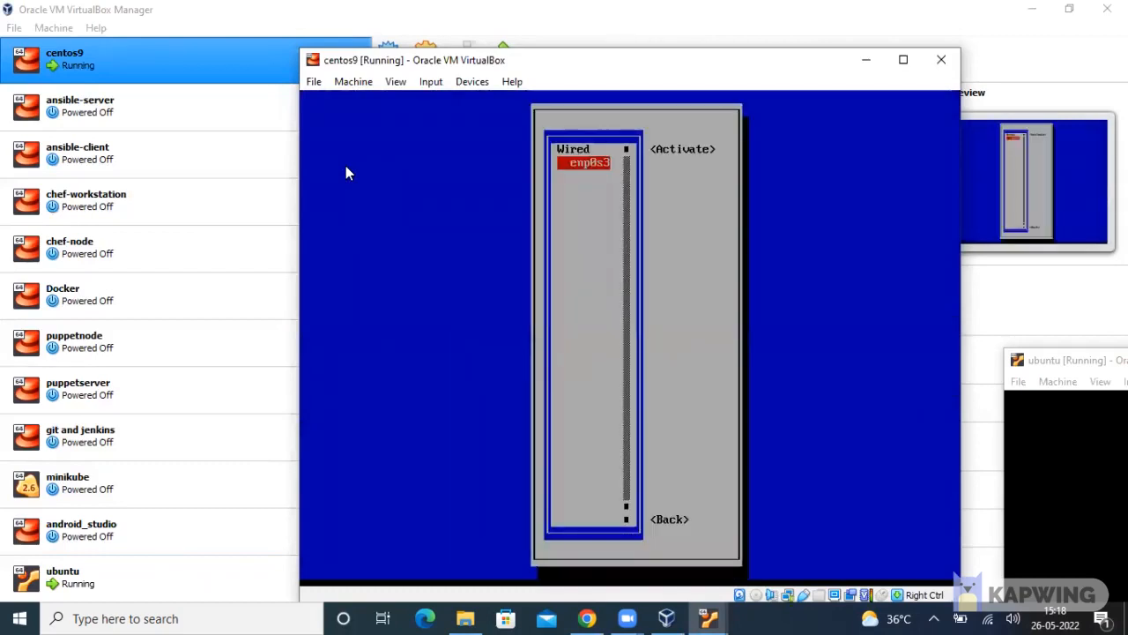
key(Return)
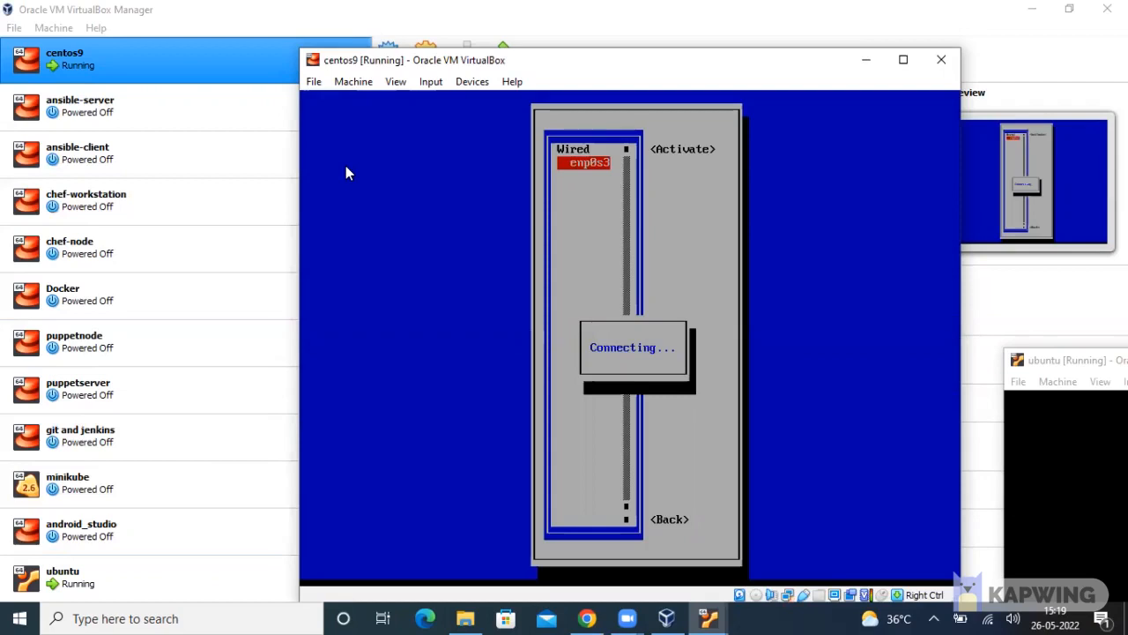
click(1089, 365)
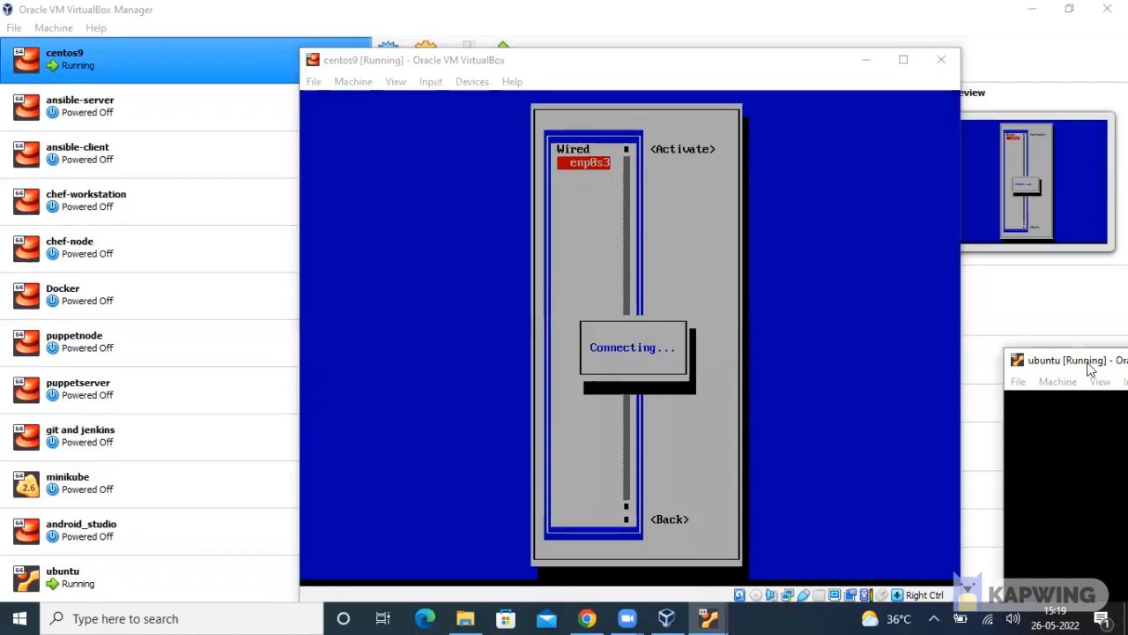
drag(1089, 365, 470, 69)
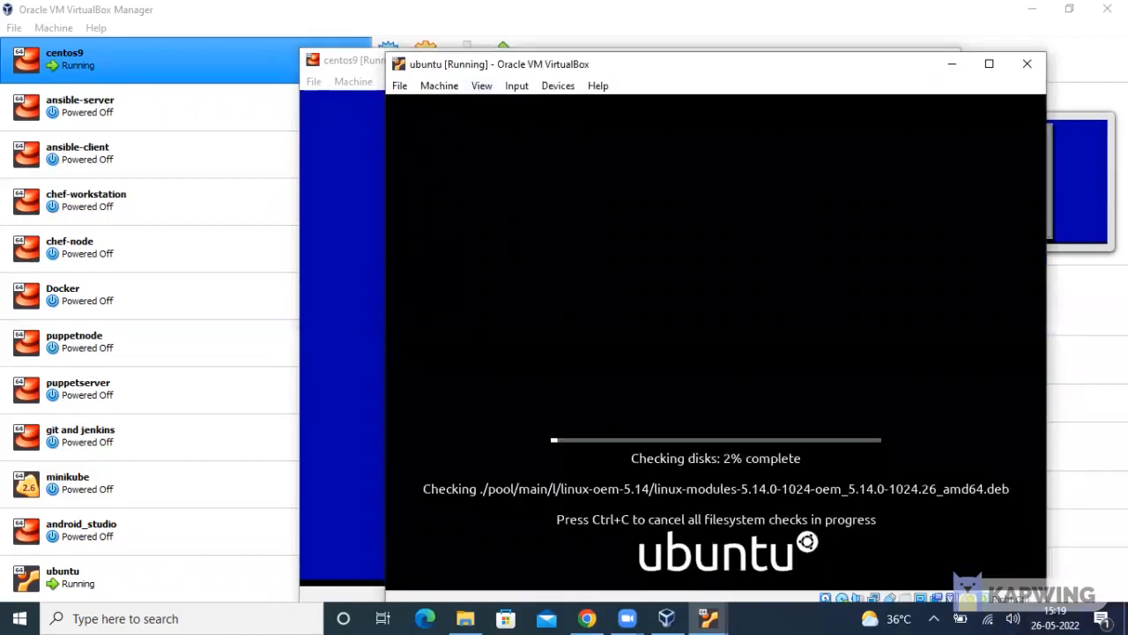
click(951, 64)
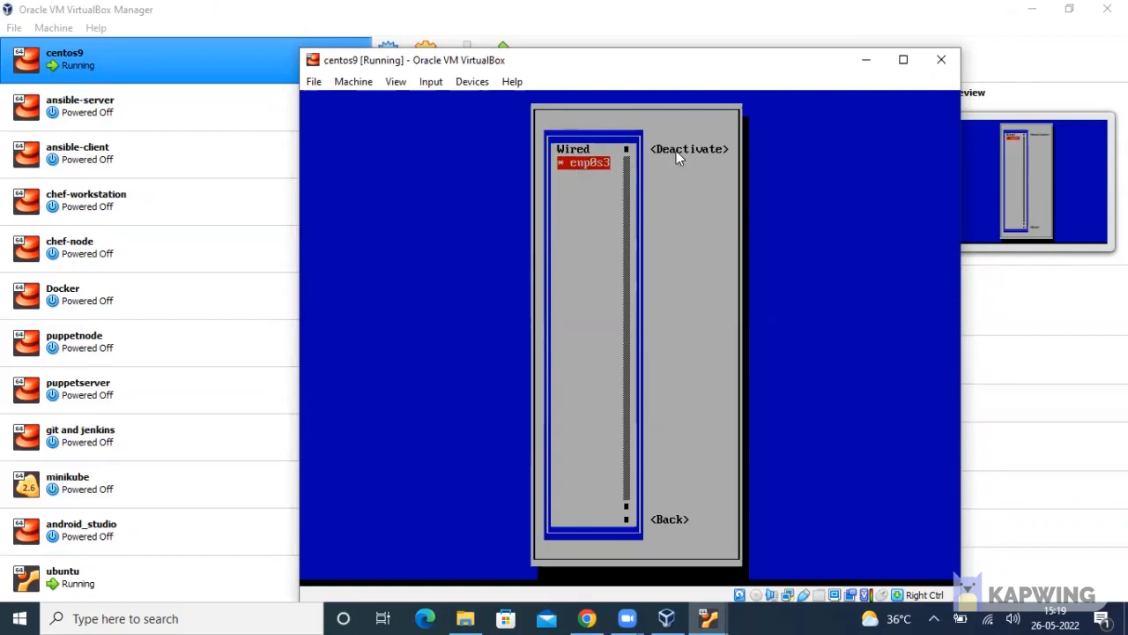
Back out of the connection list and quit nmtui to the root shell
key(Tab)
key(Tab)
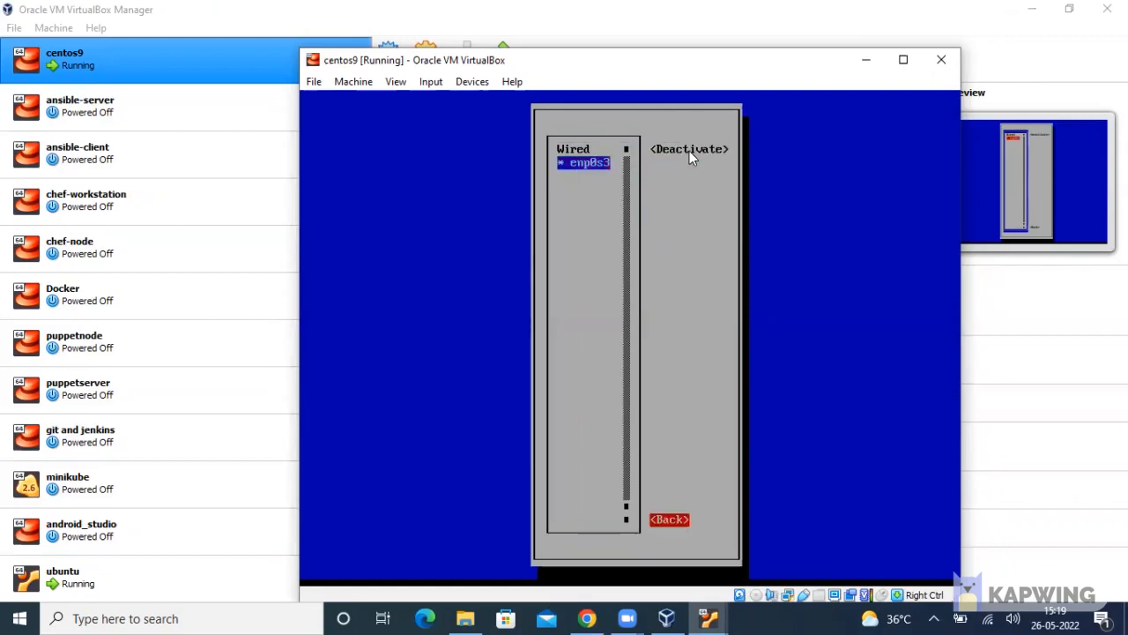
key(Return)
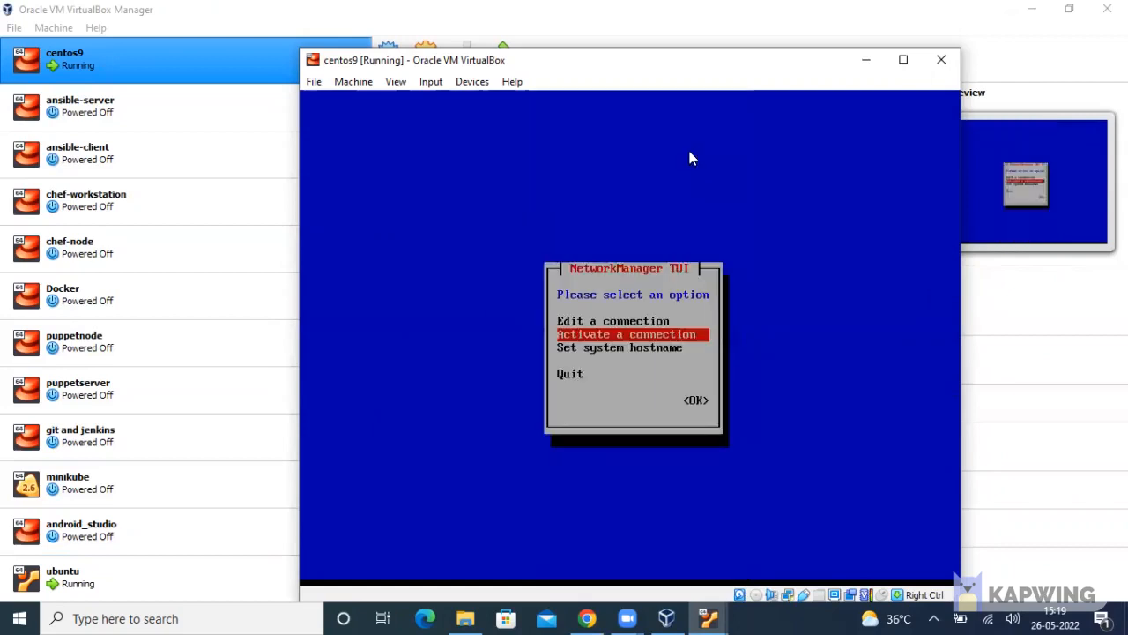
key(Down)
key(Down)
key(Return)
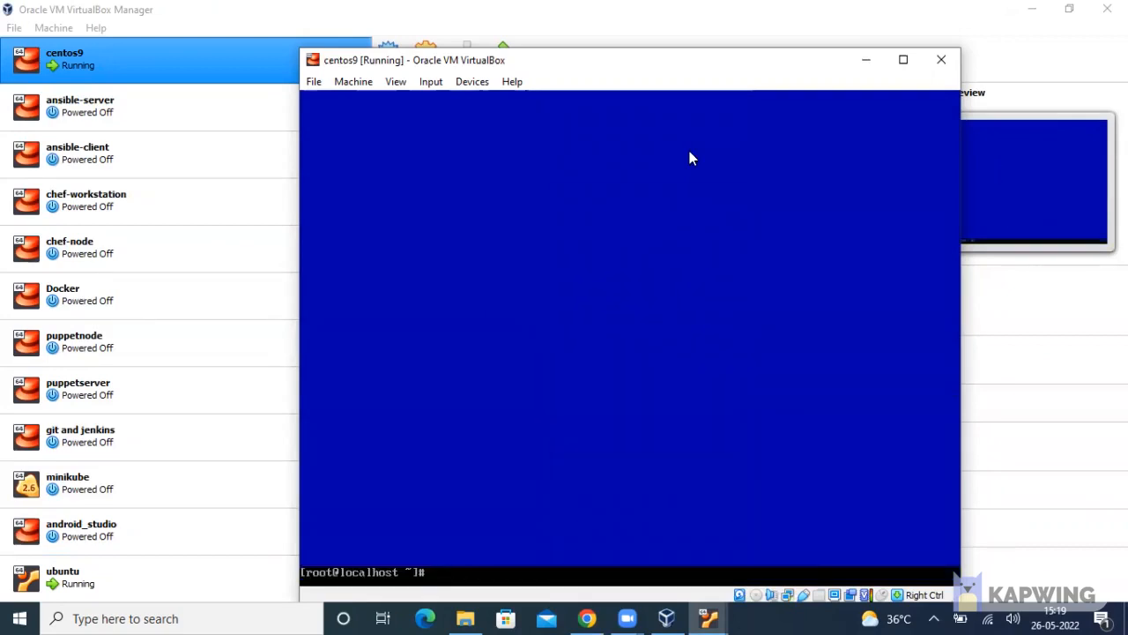
Run hostname -I and hostname -i, which report only ::1 127.0.0.1
text(hostname -I)
key(Return)
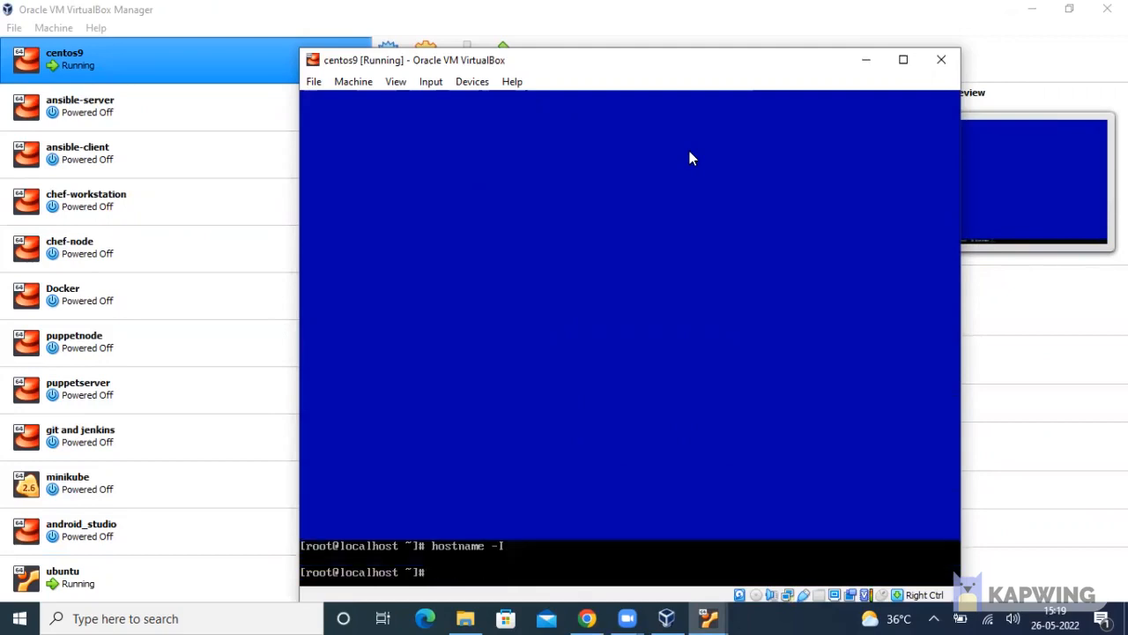
text(hostna)
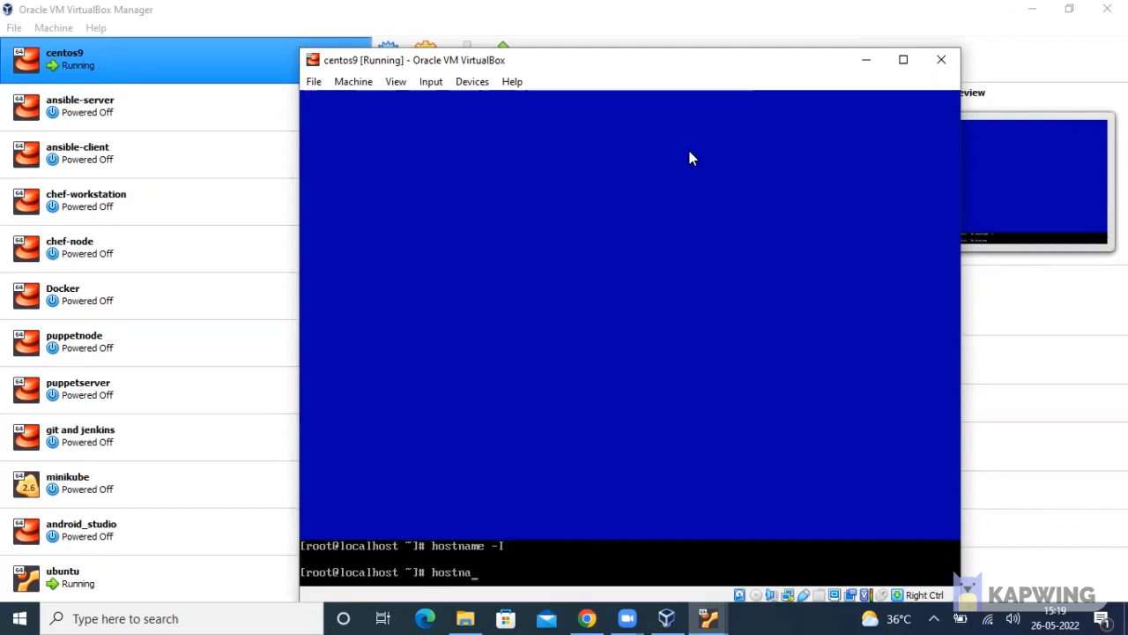
text(me -i)
key(Return)
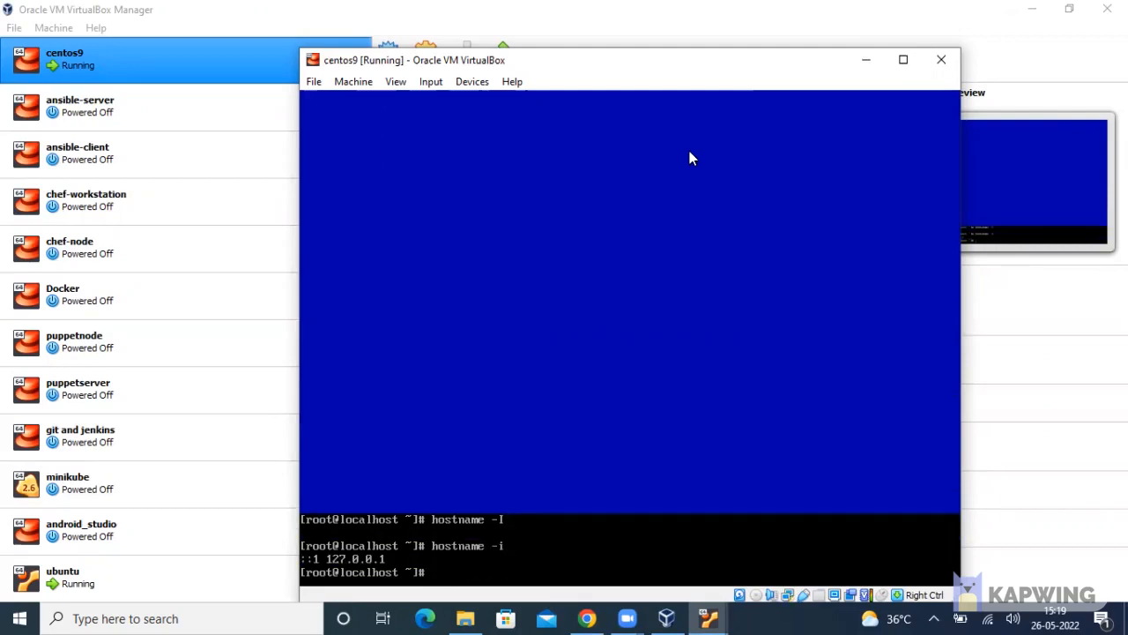
Relaunch the NetworkManager text interface with nmtui
text(nmtui)
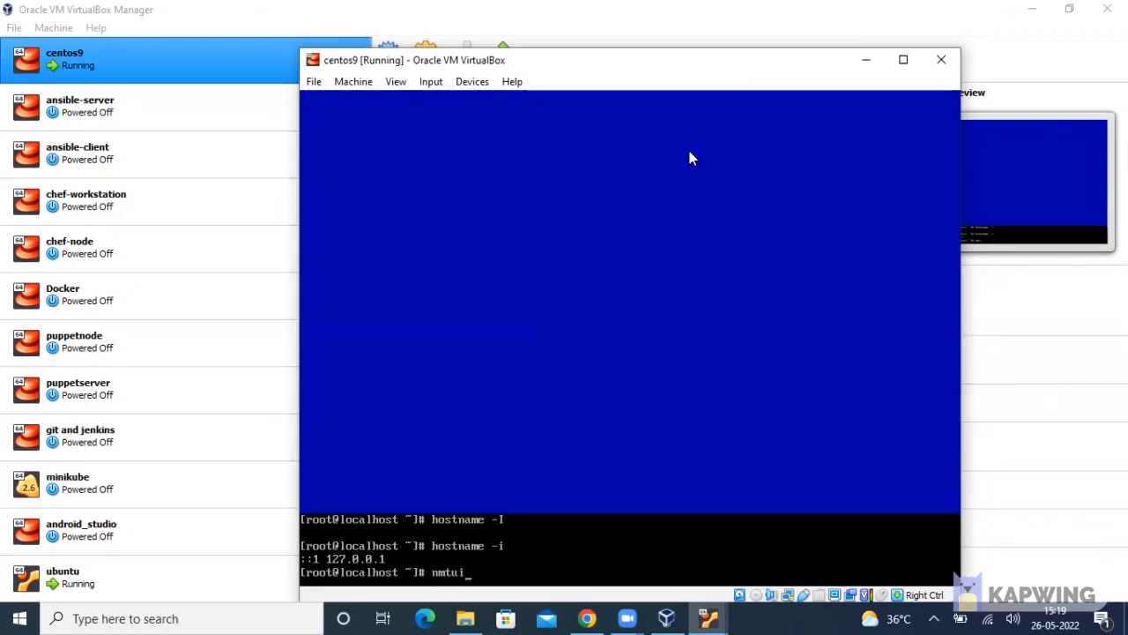
key(Return)
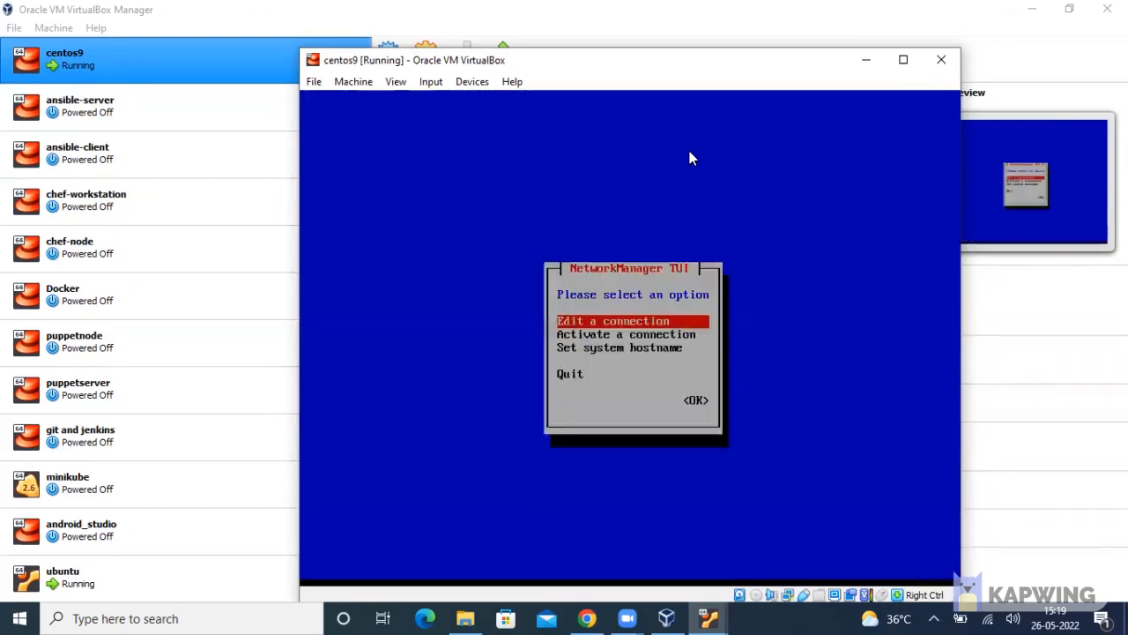
In nmtui's Activate a connection screen, deactivate the enp0s3 wired connection
key(Down)
key(Return)
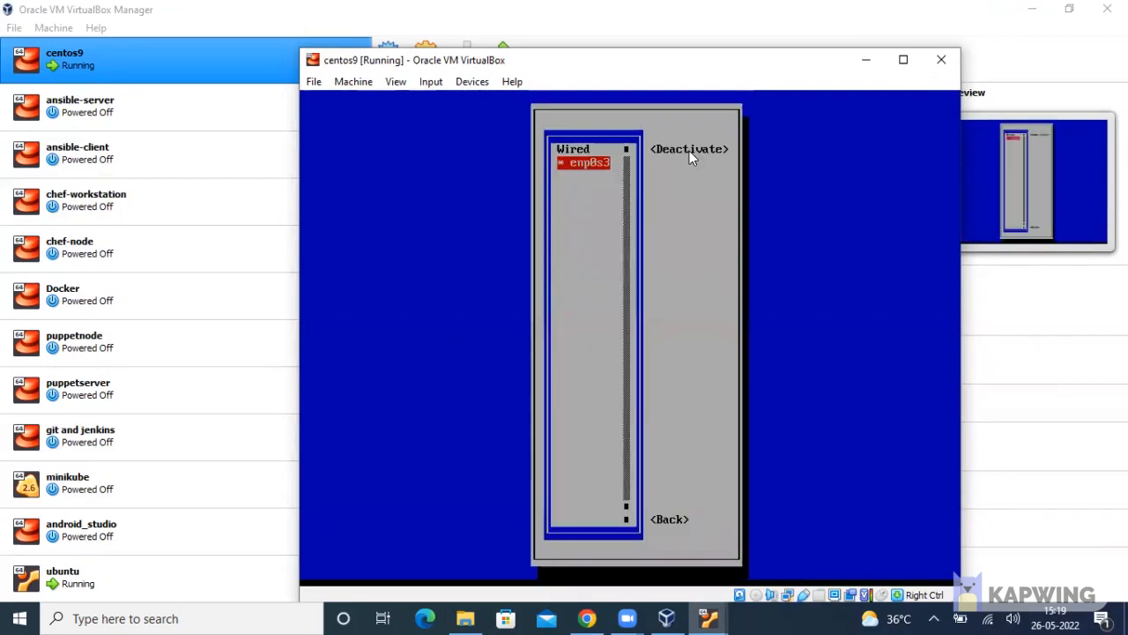
key(Return)
key(Return)
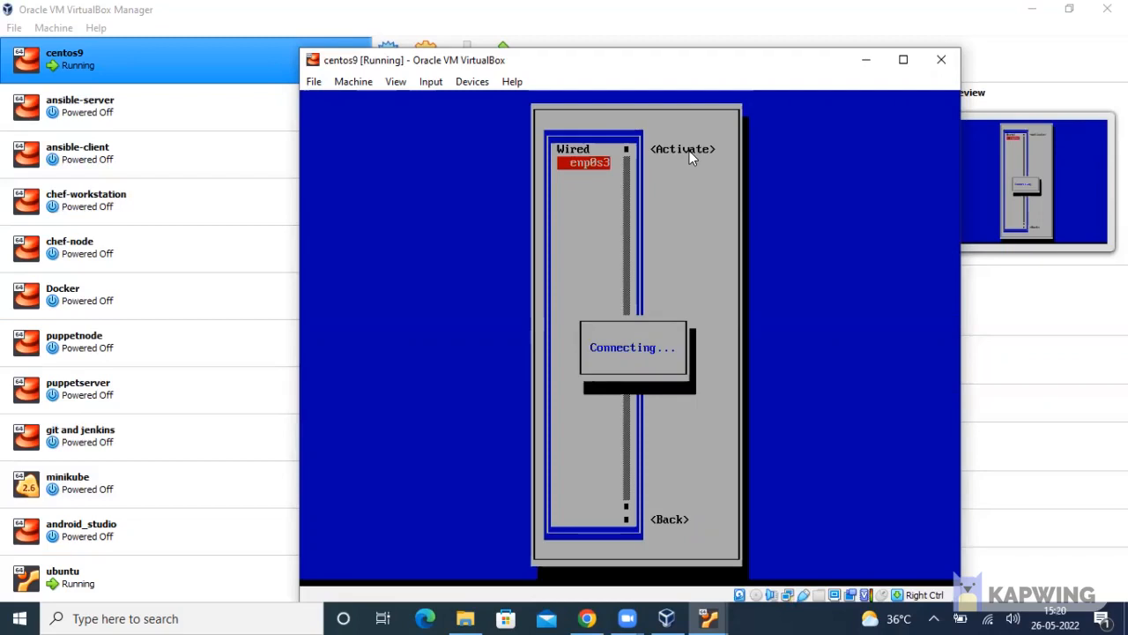
Minimize the ubuntu VM window and bring centos9 forward while enp0s3 reconnects
click(710, 616)
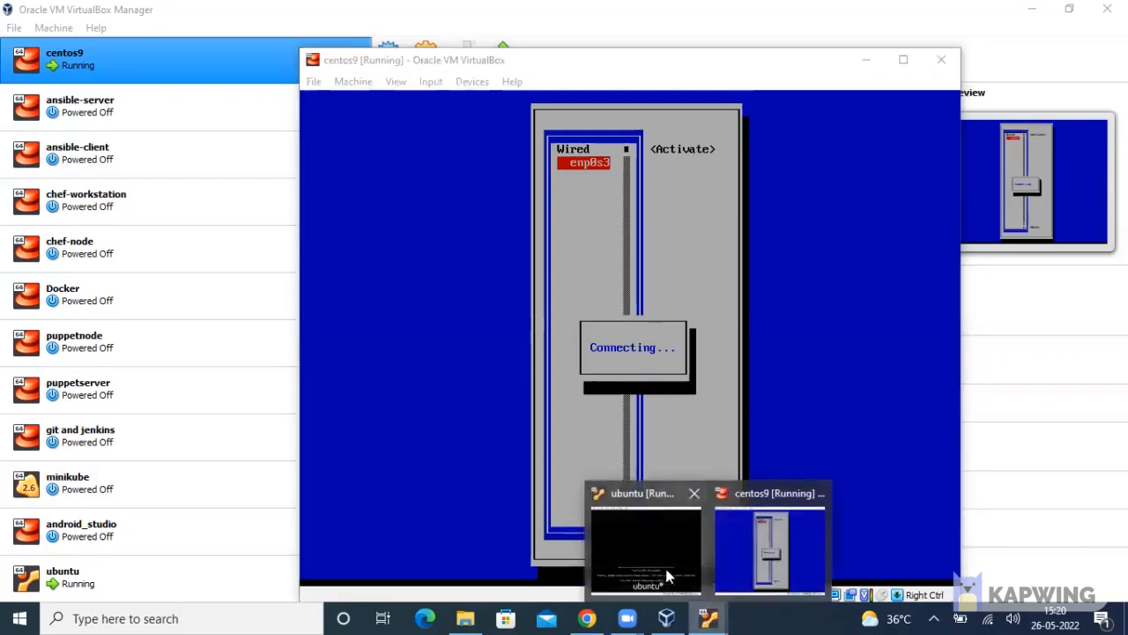
click(646, 542)
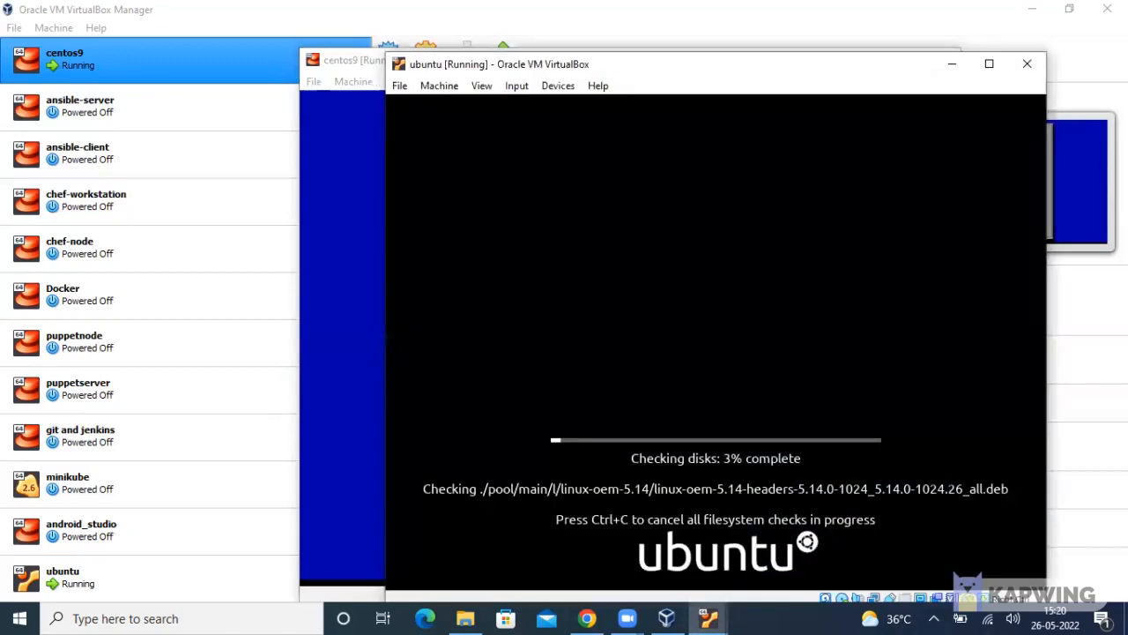
click(959, 66)
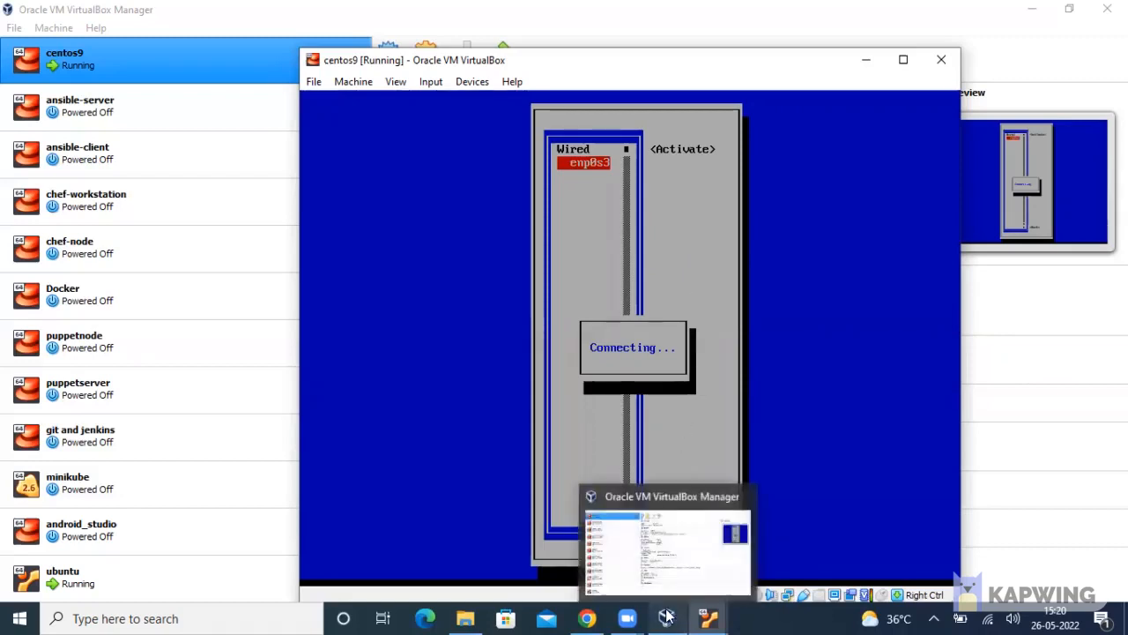
click(708, 618)
click(727, 558)
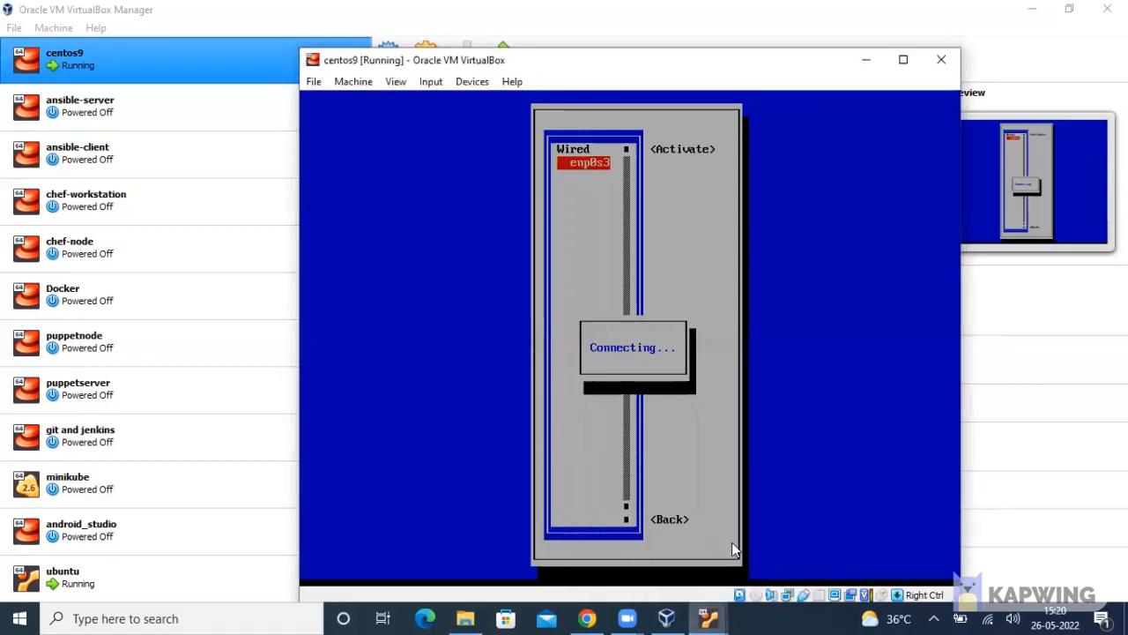
click(707, 618)
click(666, 577)
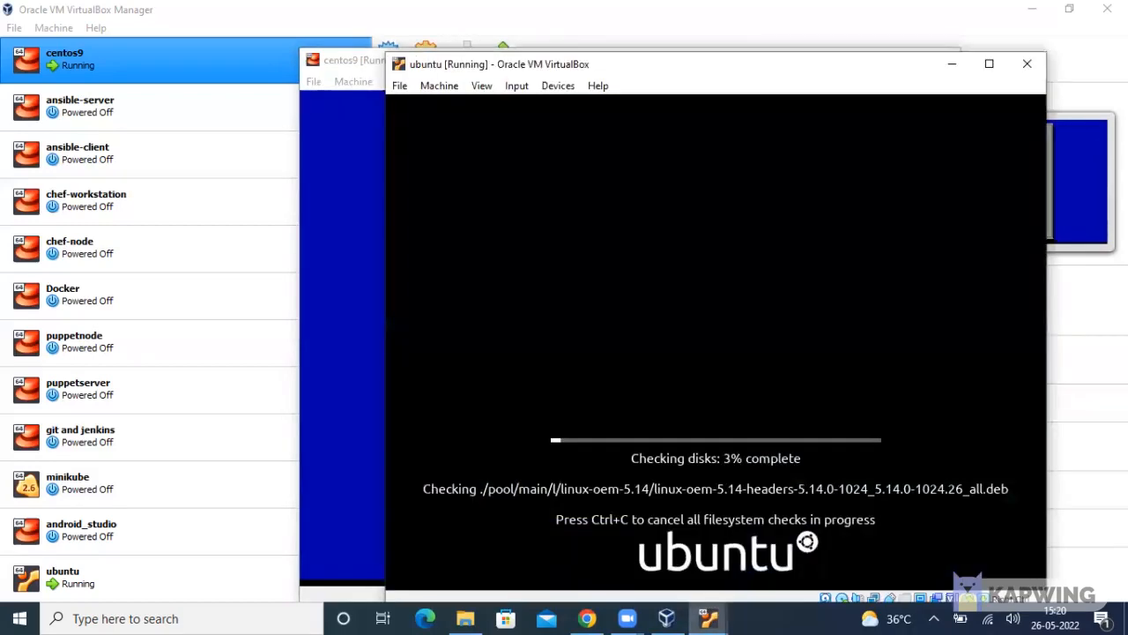
click(953, 62)
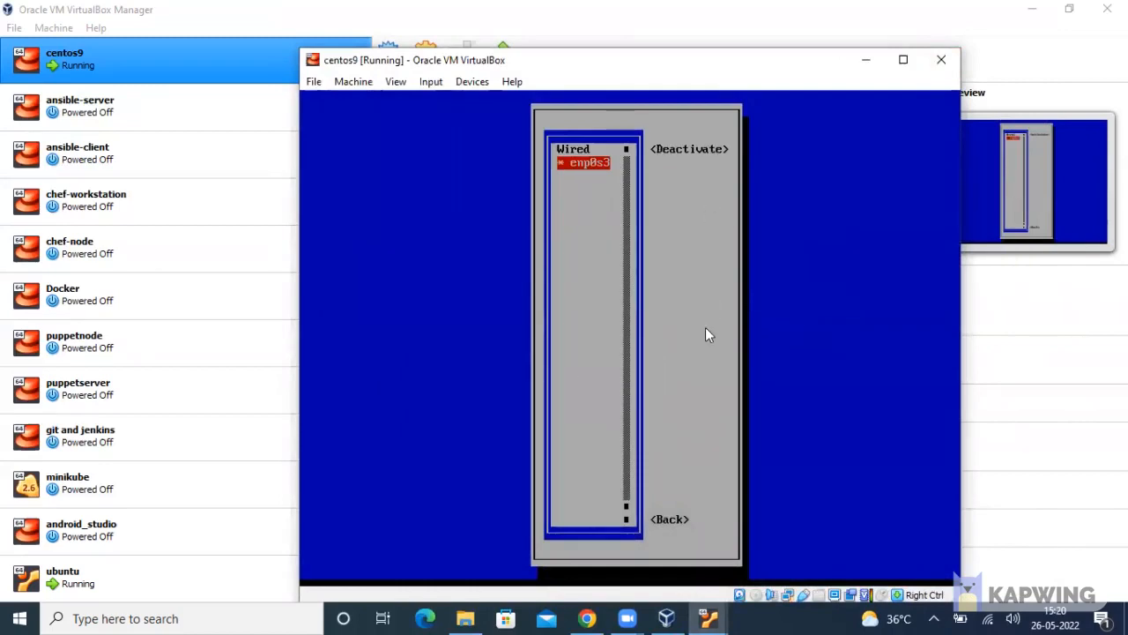
Go Back and Quit nmtui to the root shell, then clear the terminal
key(Tab)
key(Tab)
key(Return)
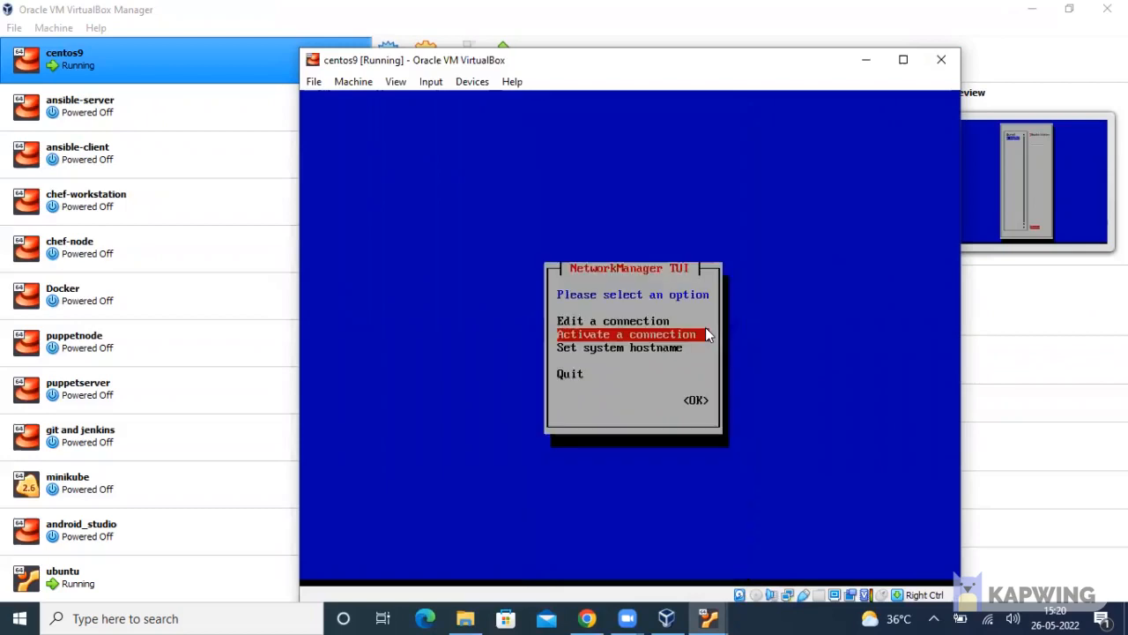
key(Down)
key(Down)
key(Return)
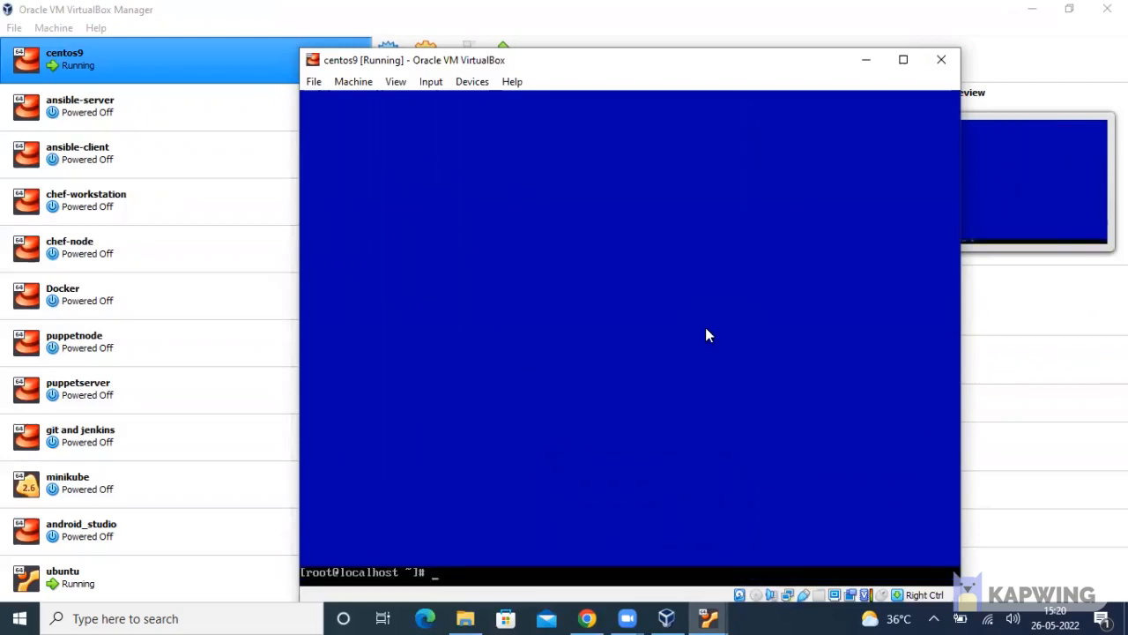
text(clear)
key(Return)
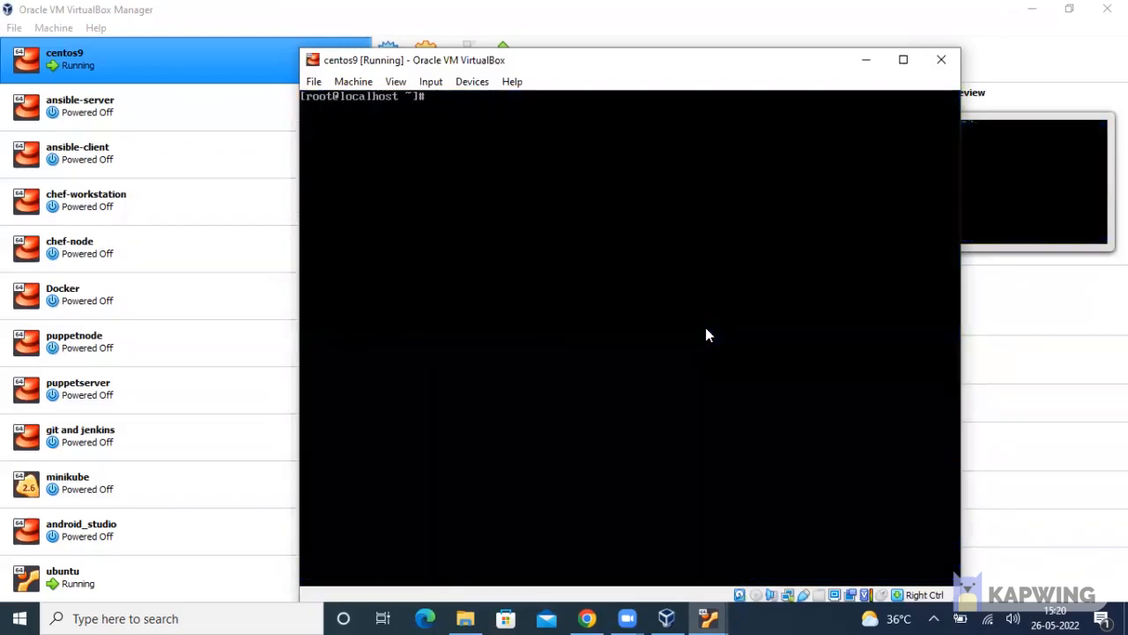
Run hostname -I and hostname -i, still showing only ::1 127.0.0.1, then clear
text(hostname -I)
key(Return)
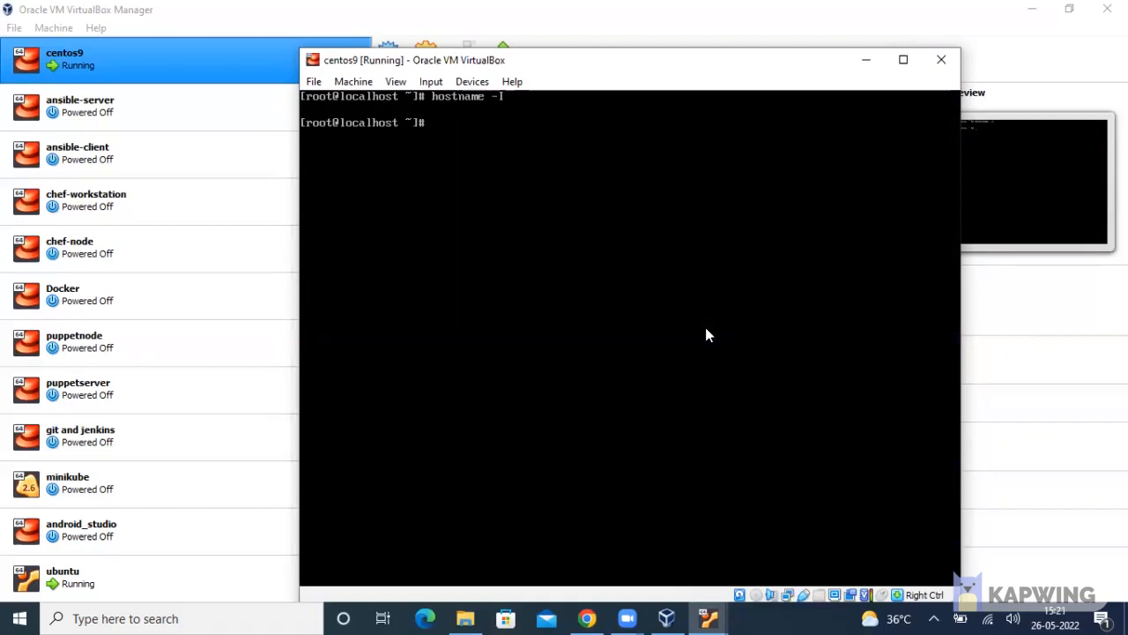
text(hostname -i)
key(Return)
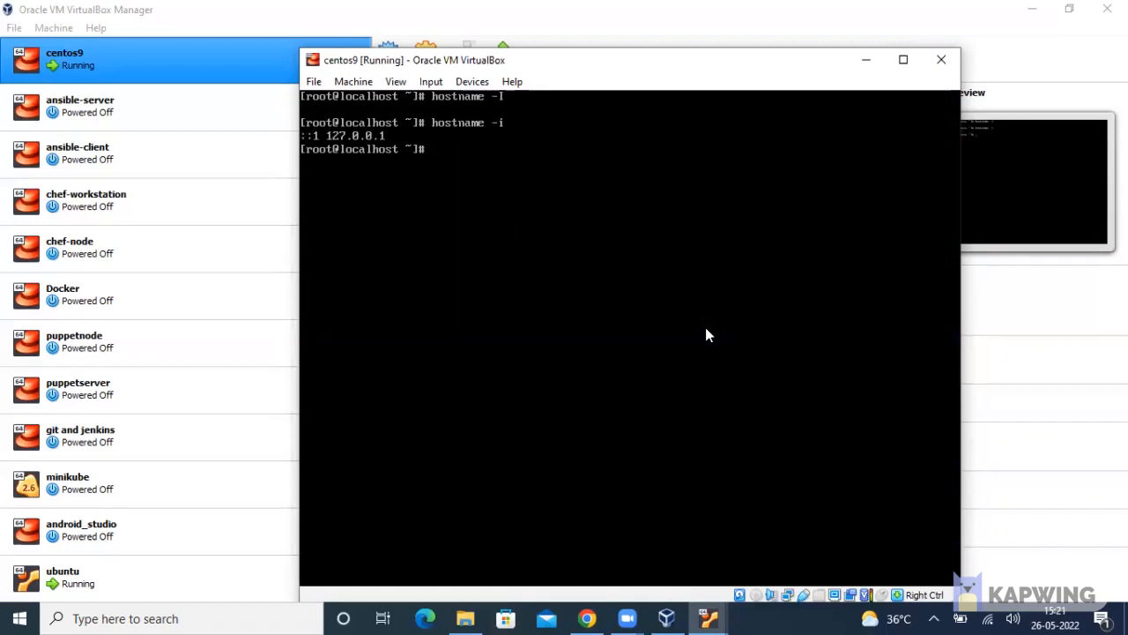
text(clear)
key(Return)
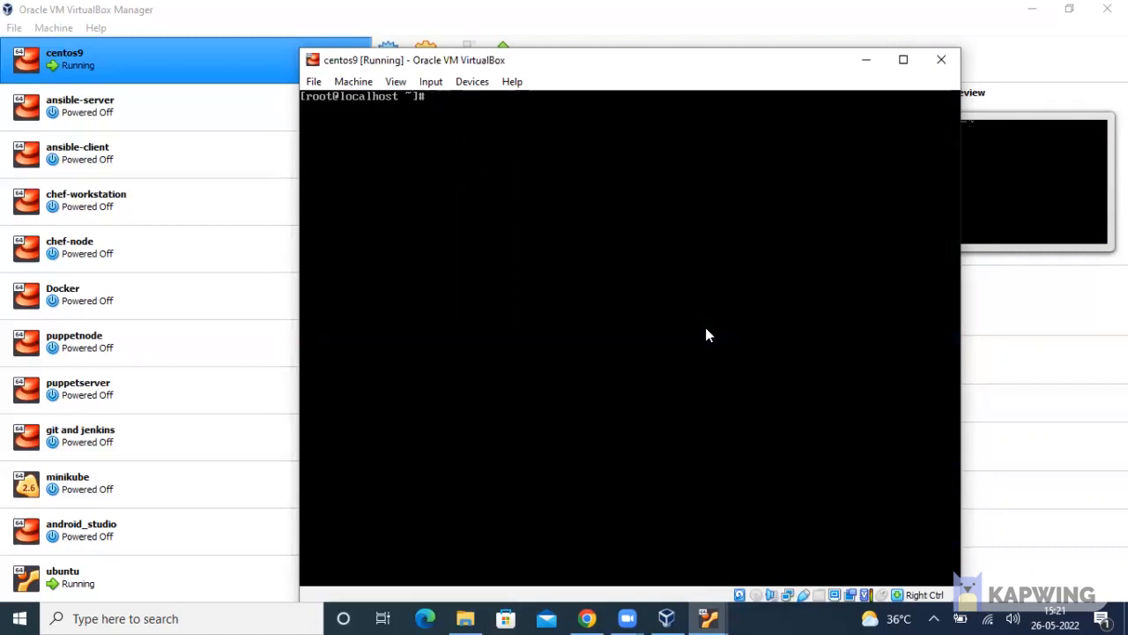
Power off the centos9 VM via its Close dialog, then bring the ubuntu window back up
click(867, 60)
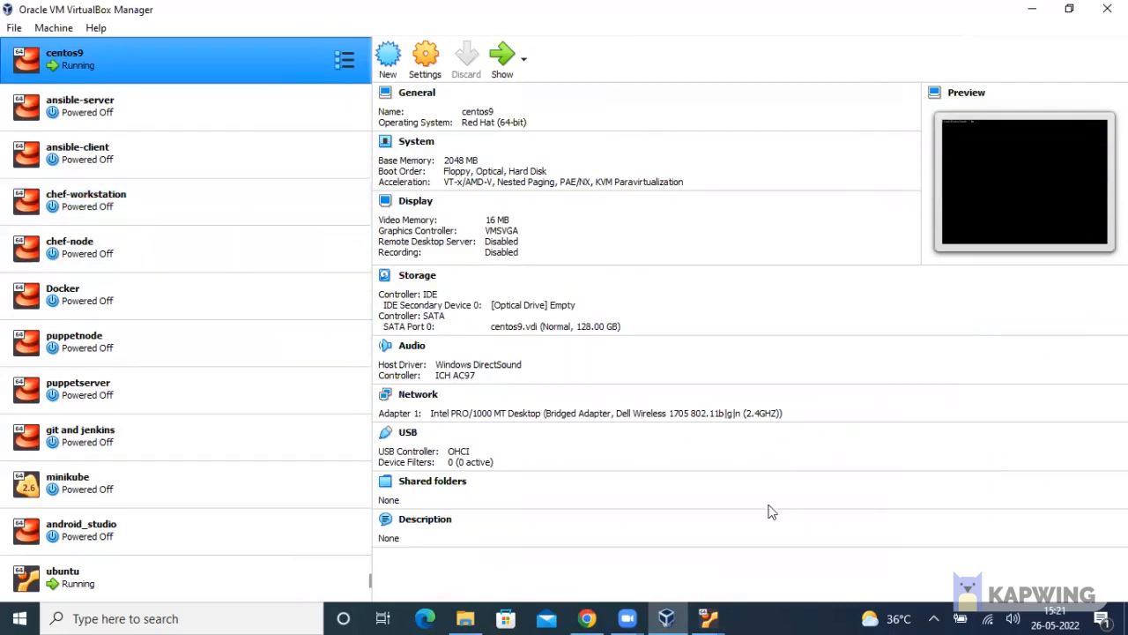
click(708, 618)
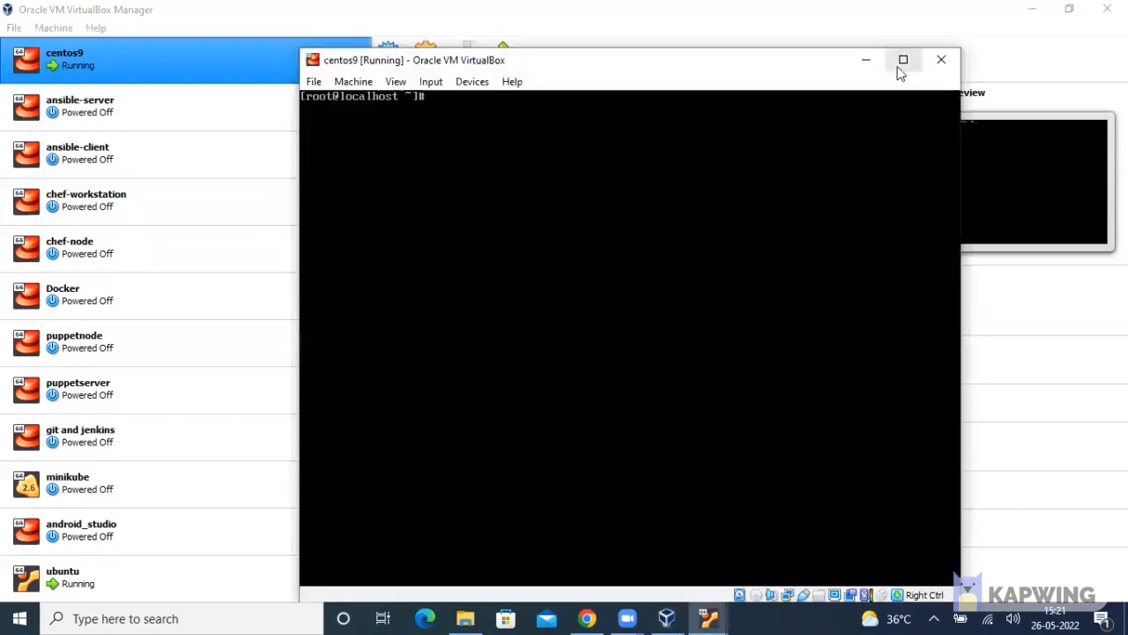
click(941, 59)
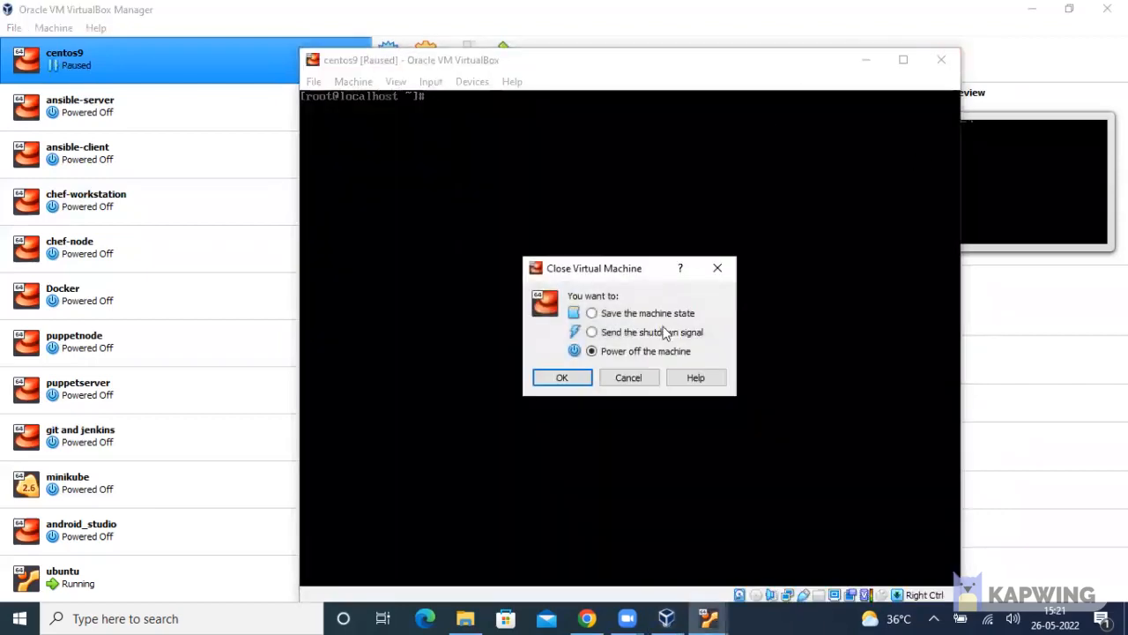
click(576, 374)
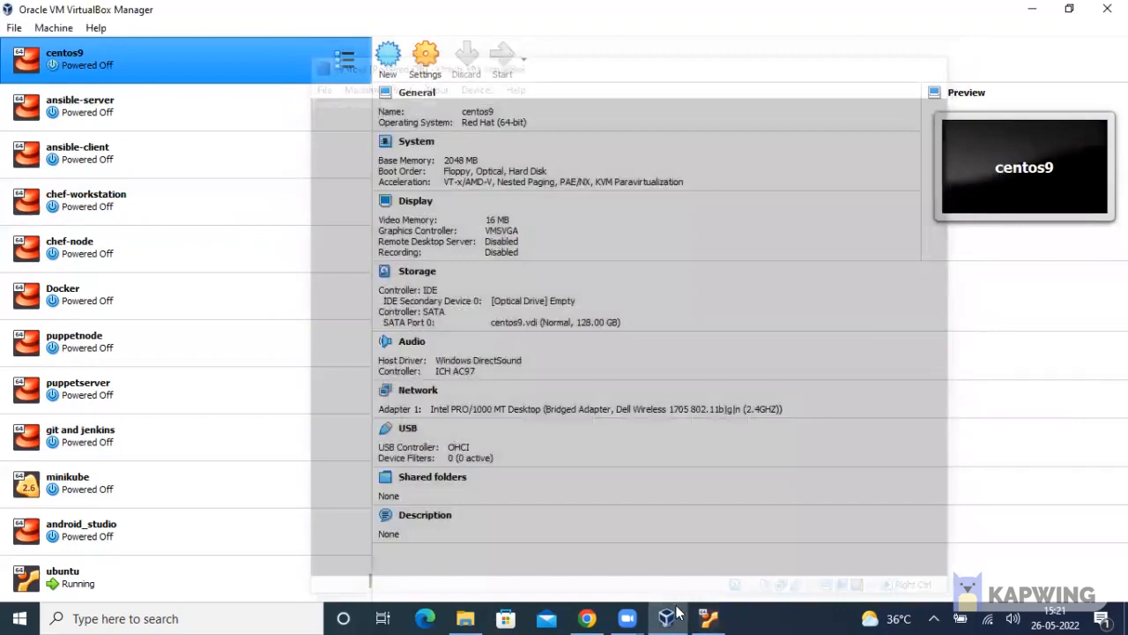
click(709, 618)
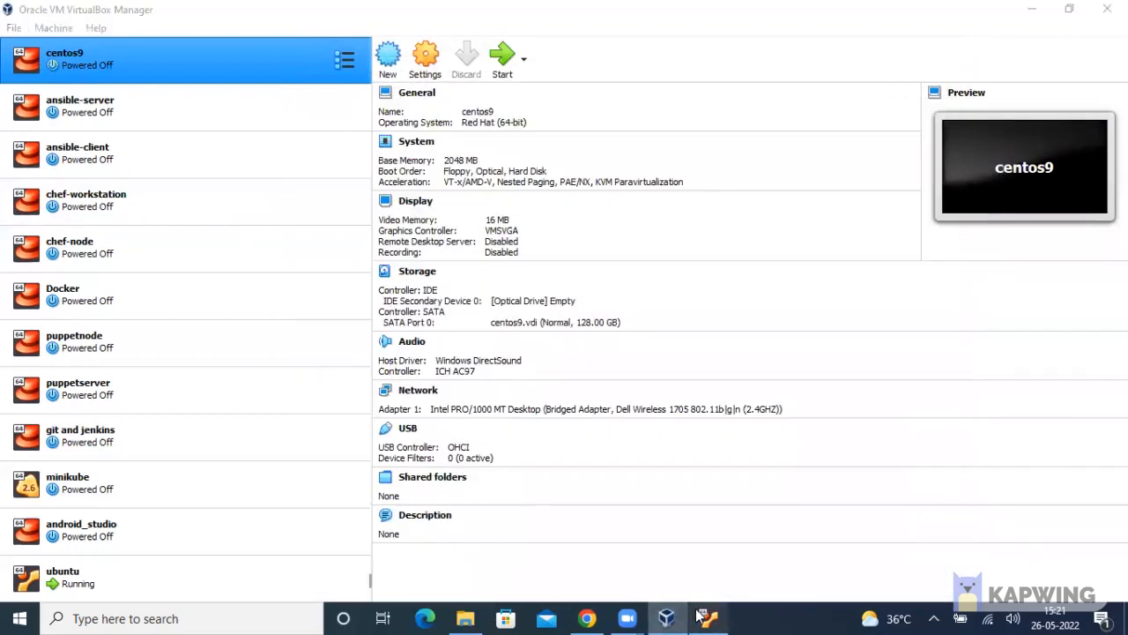